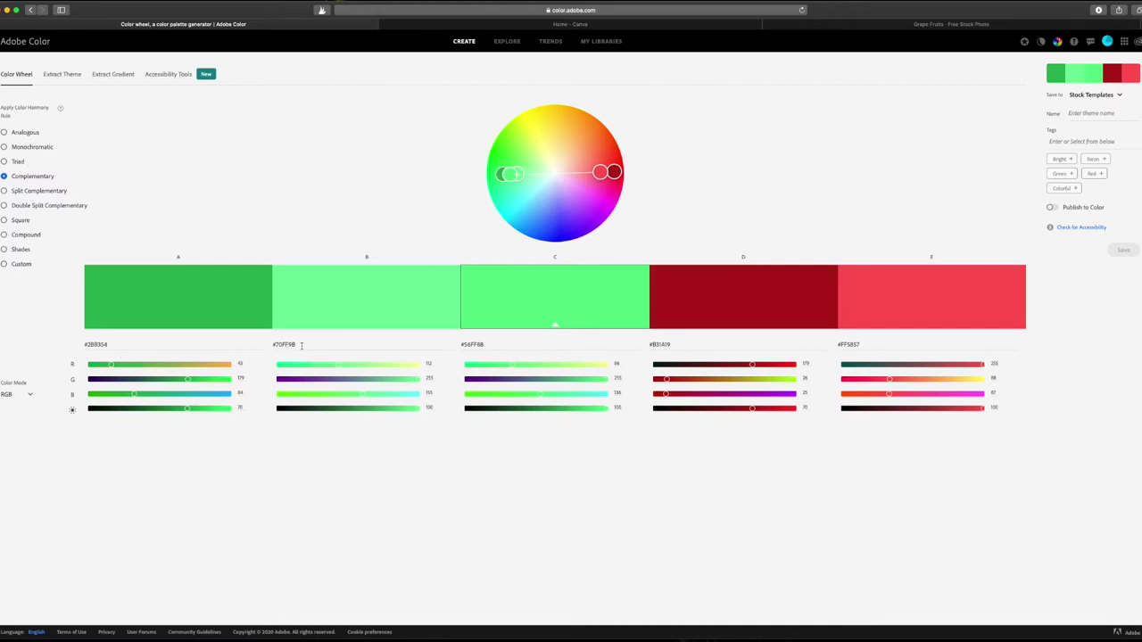
List the RGB, CMYK, HSV and LAB colour modes for the green-and-red complementary palette
left_click(31, 396)
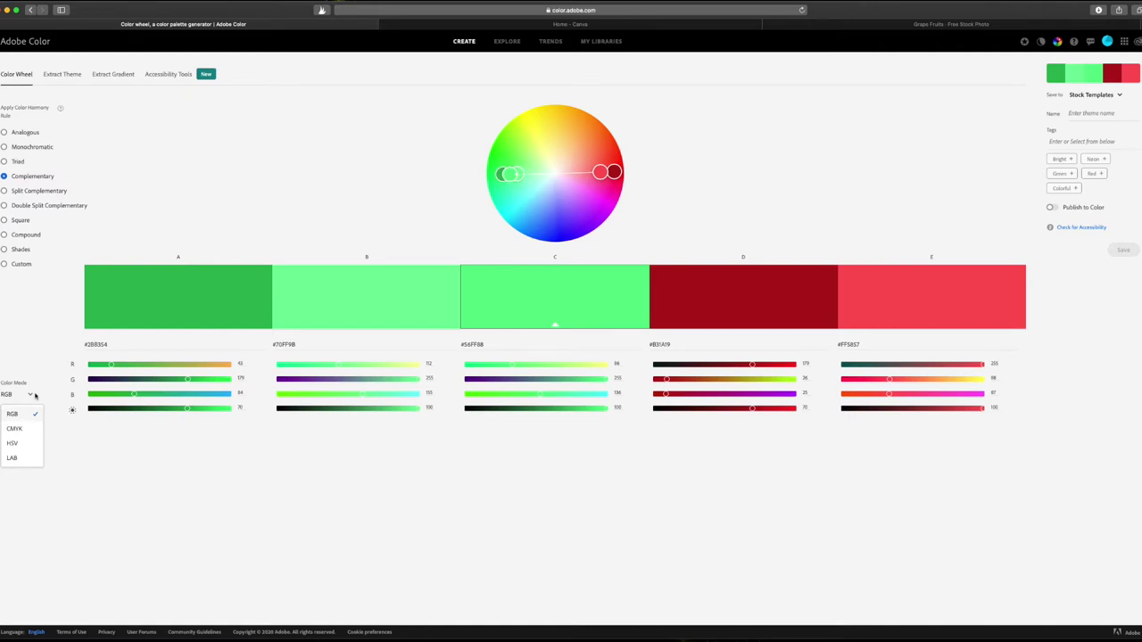
Show the palette values in CMYK, then switch the colour mode back to RGB
left_click(28, 431)
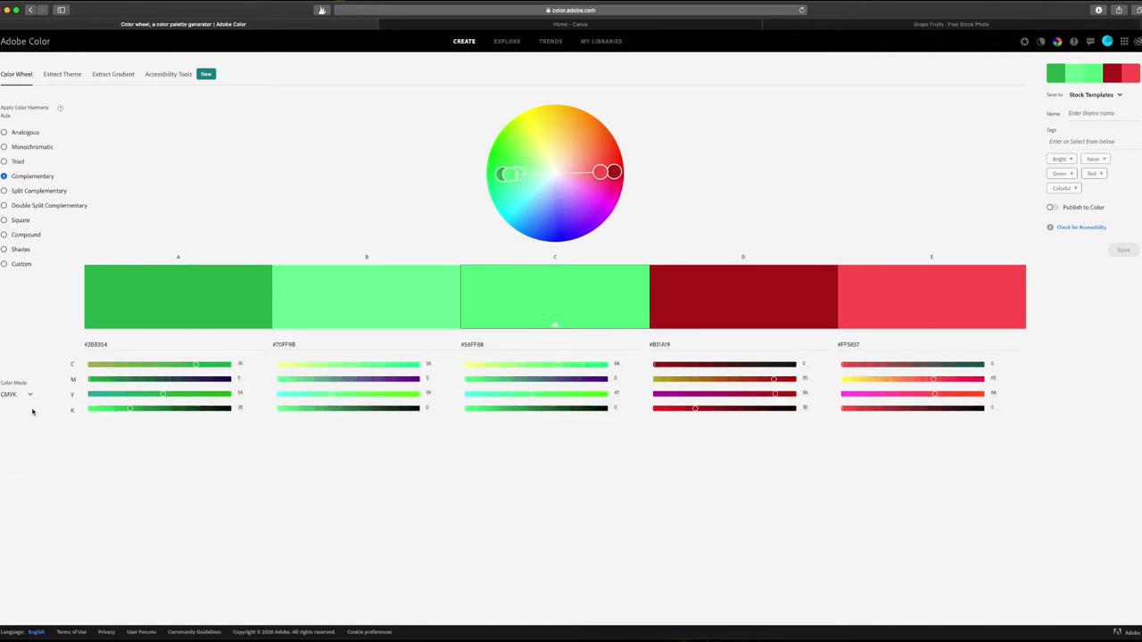
left_click(31, 396)
left_click(22, 417)
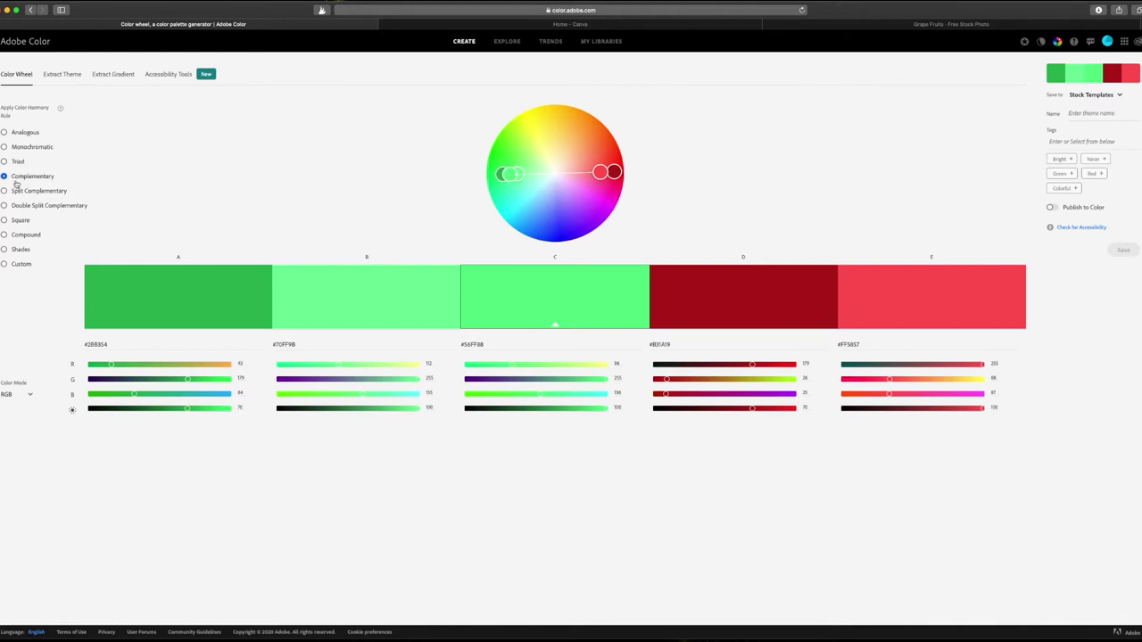
Rotate the complementary pair, apply Split Complementary on bright green, then Double Split Complementary
left_click(71, 181)
left_click_drag(607, 171, 547, 187)
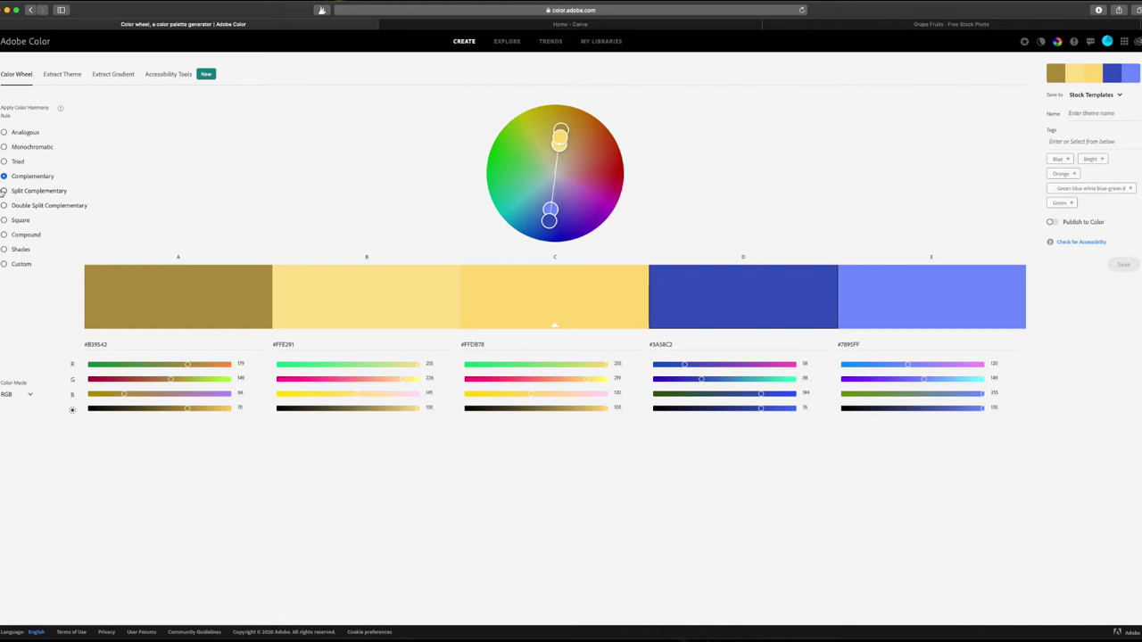
left_click(81, 191)
left_click(11, 191)
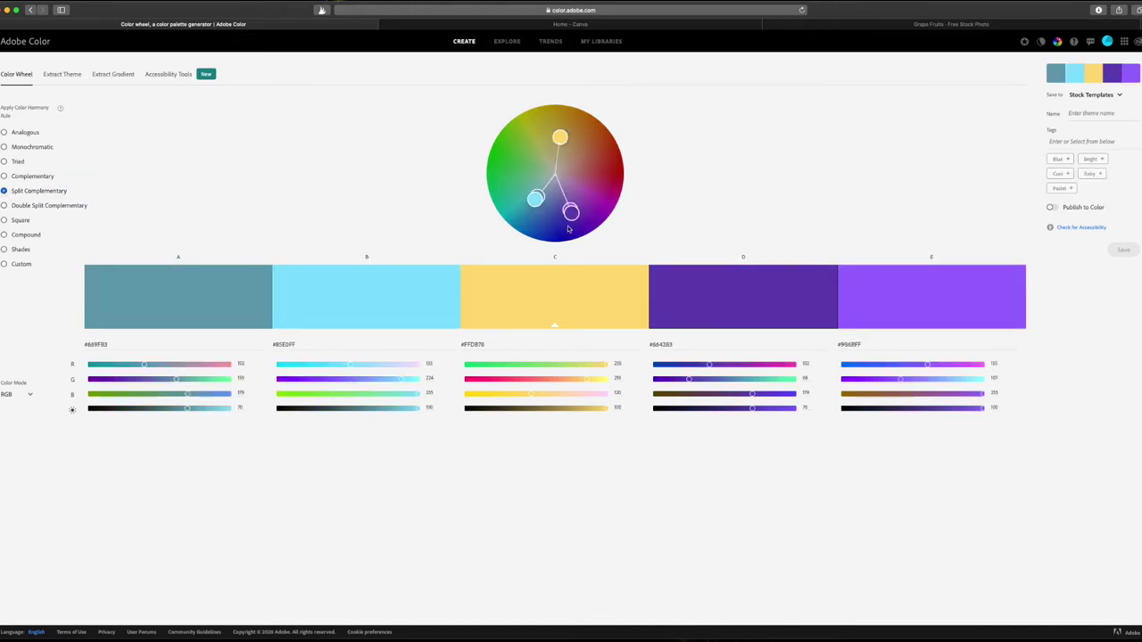
left_click_drag(601, 216, 502, 174)
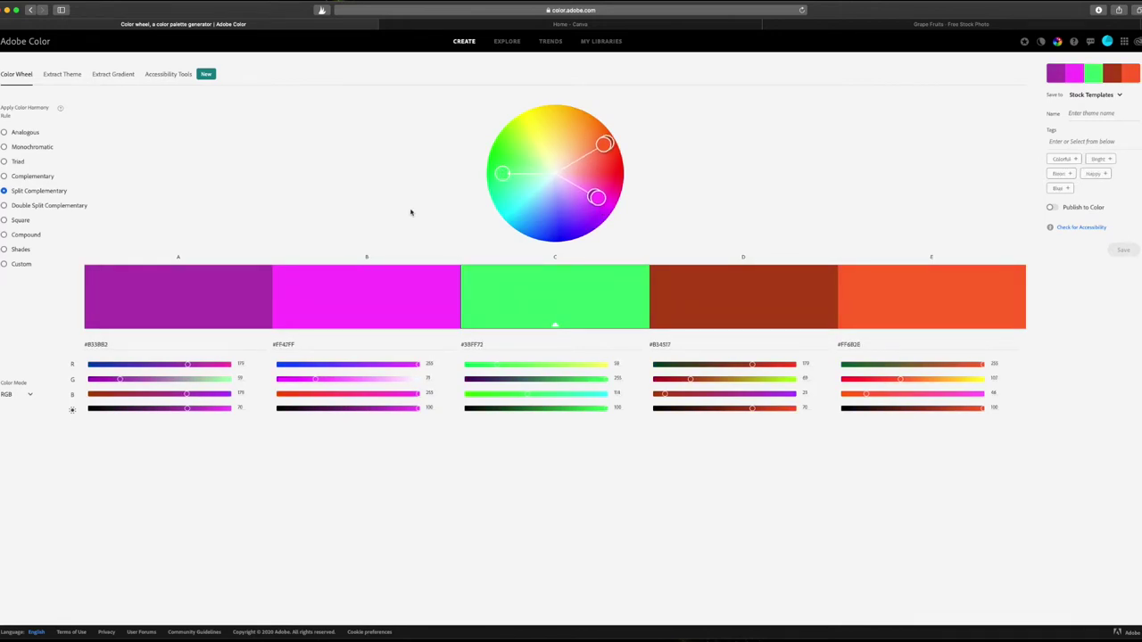
left_click(4, 206)
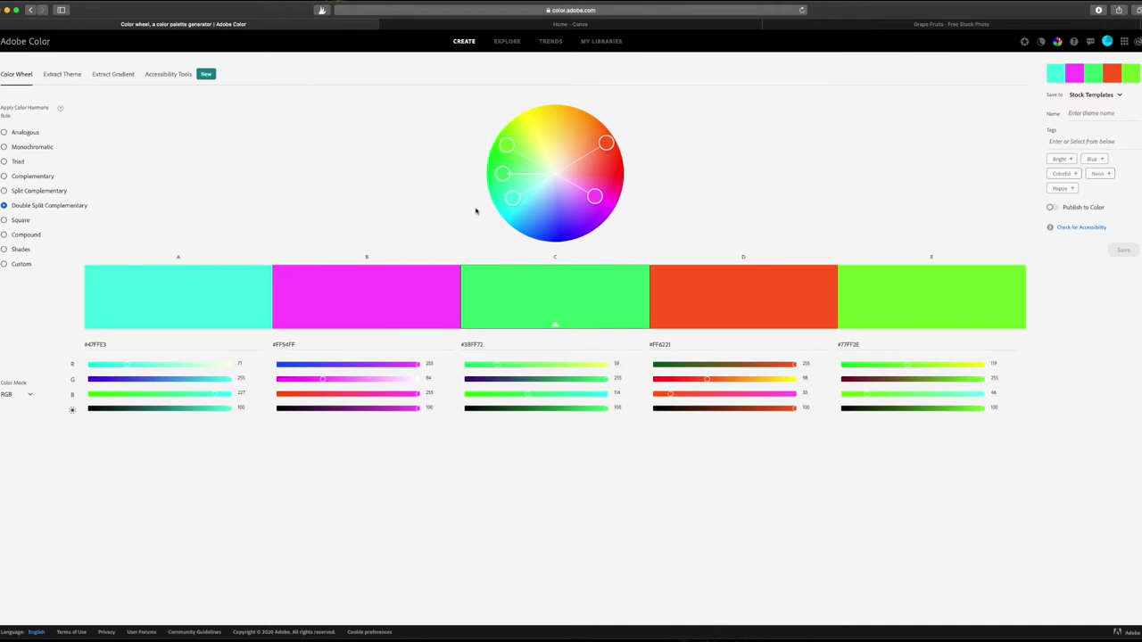
Compare the Complementary, Double Split Complementary and Triad rules, ending on Monochromatic
left_click(3, 175)
left_click(3, 205)
left_click(4, 177)
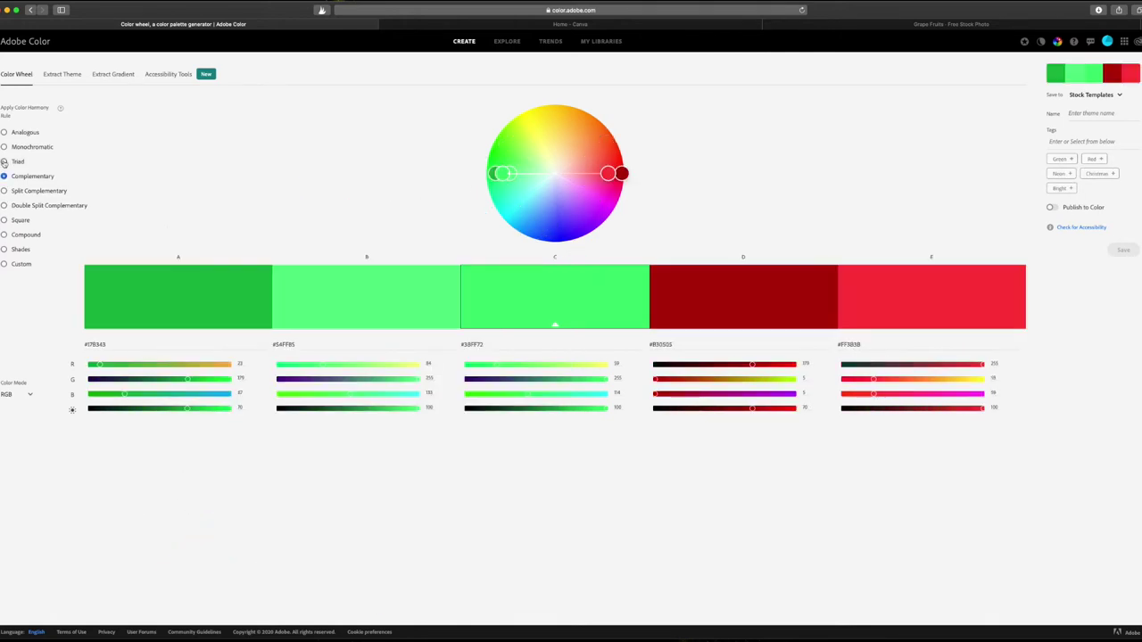
left_click(3, 162)
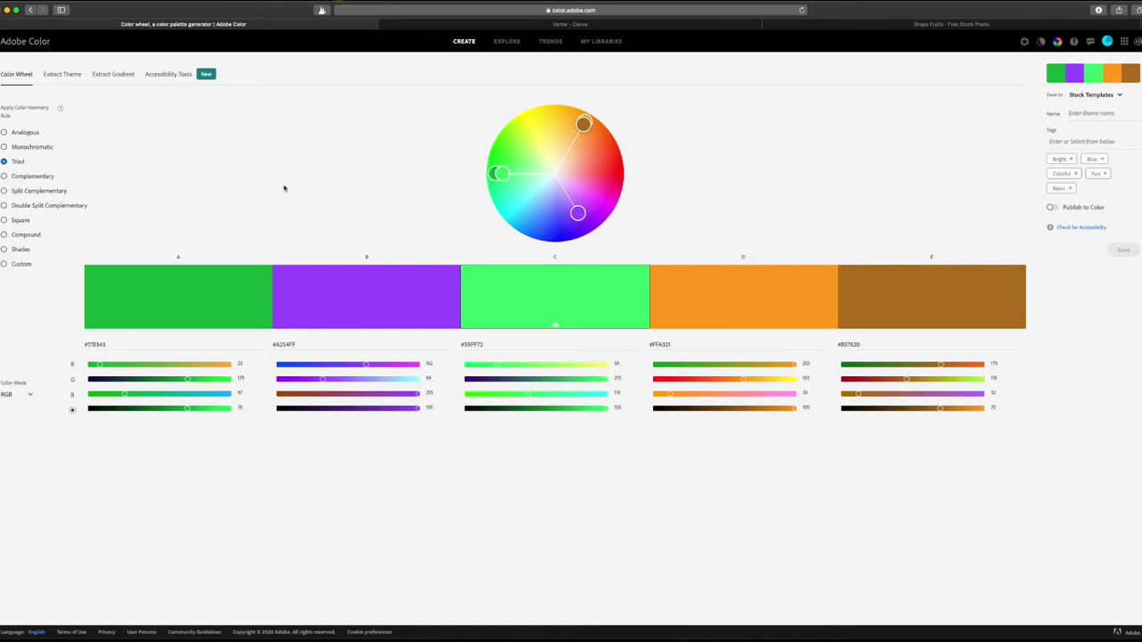
left_click(11, 148)
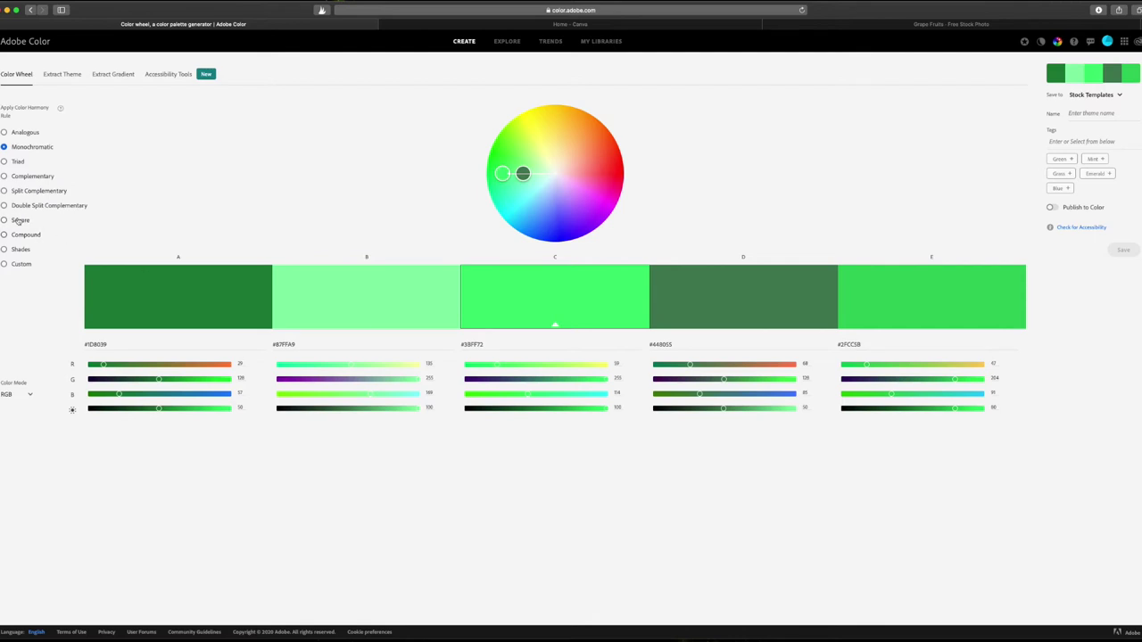
Alternate between the Analogous, Monochromatic and Shades rules, finishing on Monochromatic
left_click(5, 133)
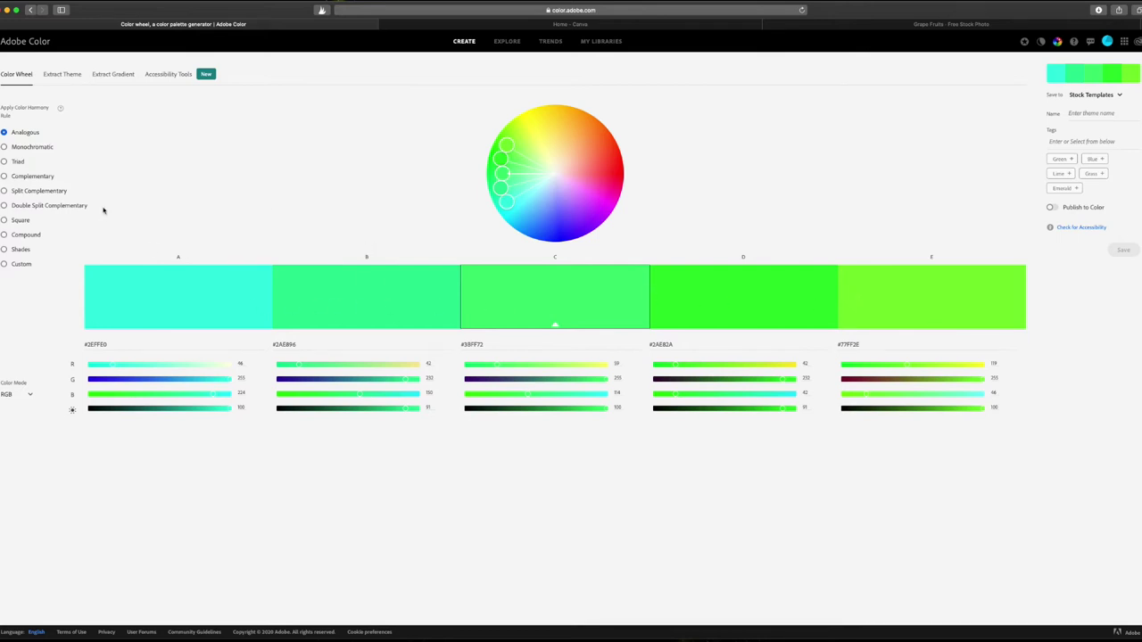
left_click(4, 147)
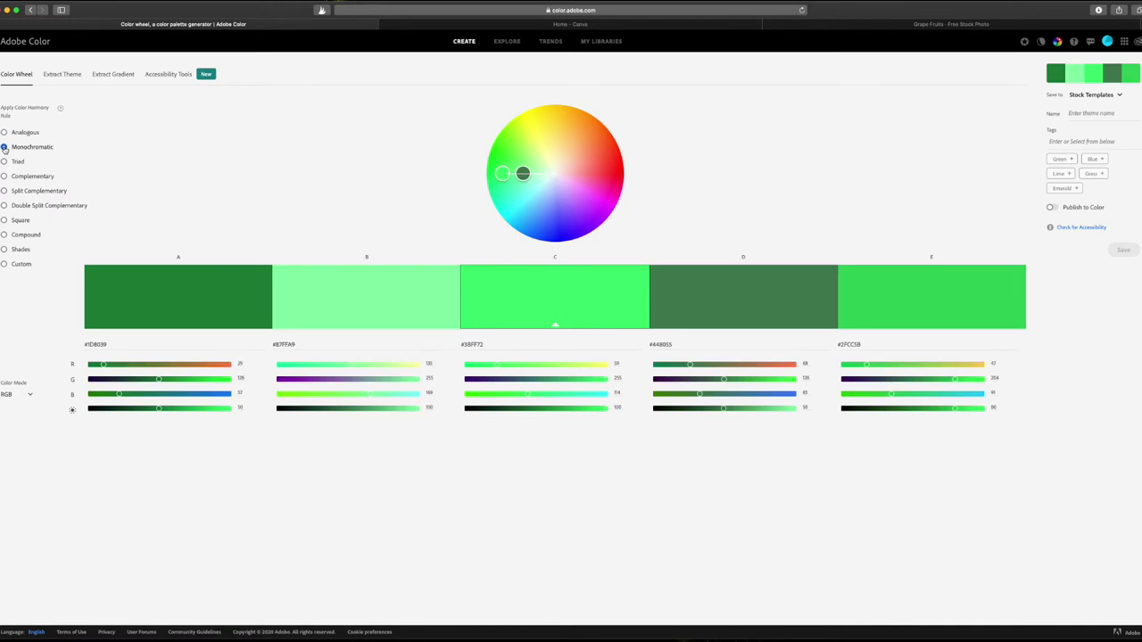
left_click(5, 132)
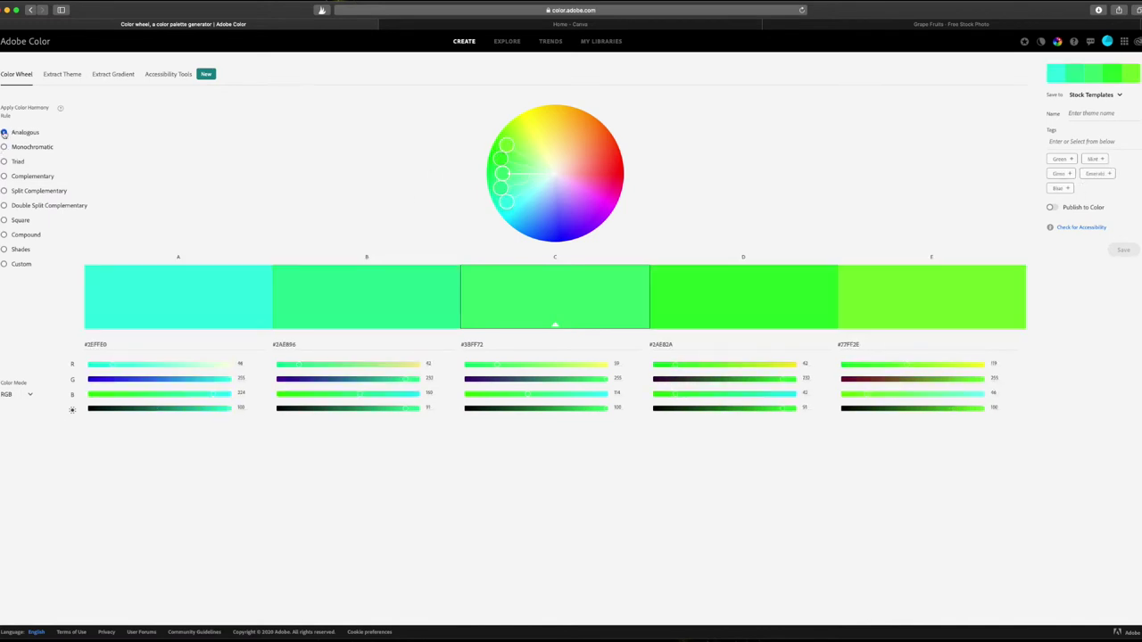
left_click(19, 249)
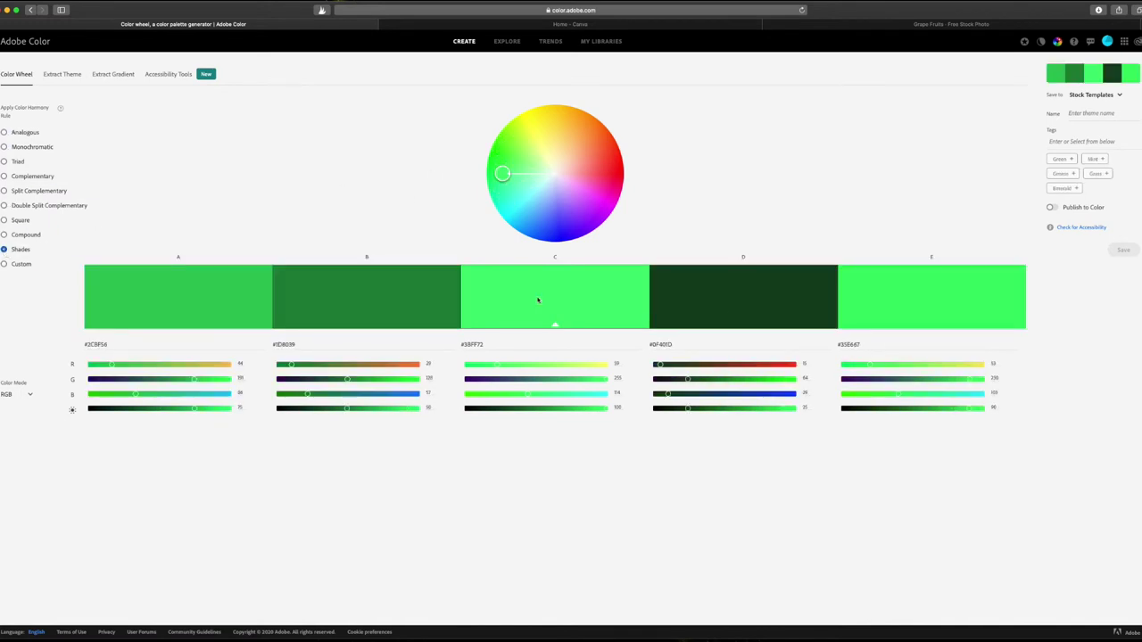
left_click(5, 147)
left_click(5, 250)
left_click(5, 147)
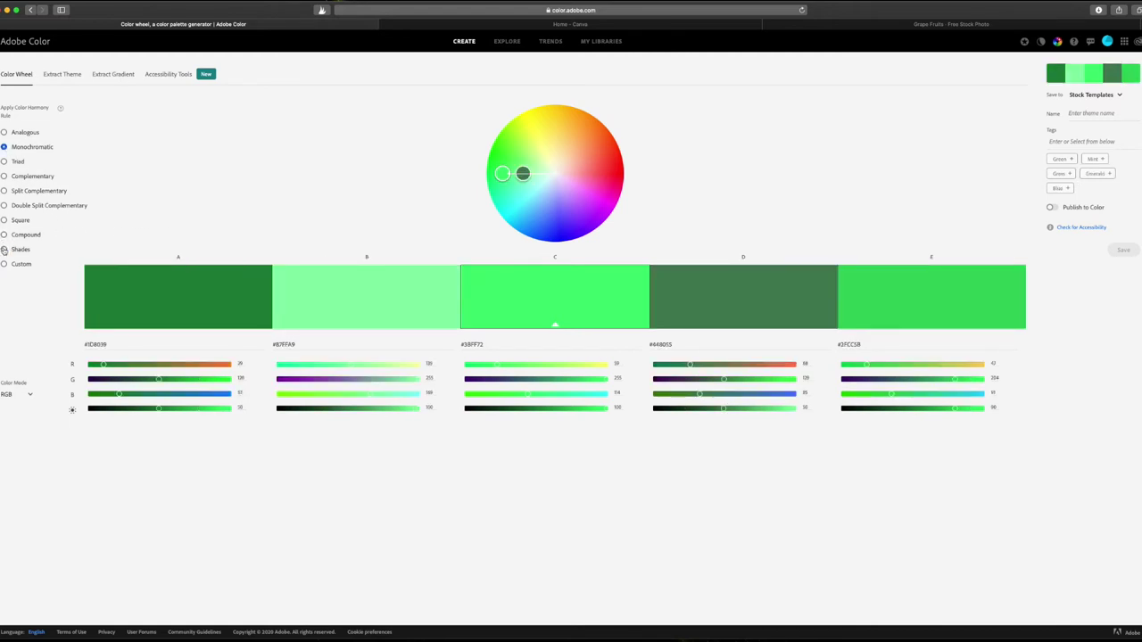
Try the Square, Triad and Compound harmony rules on the green palette
left_click(4, 220)
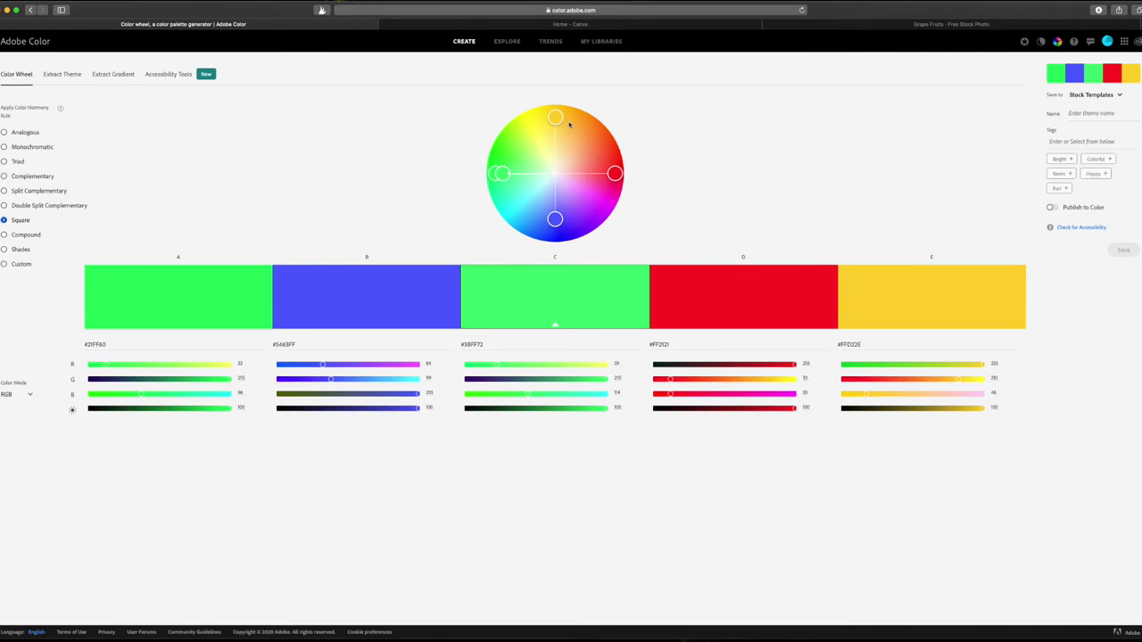
left_click(678, 177)
left_click(455, 184)
left_click(3, 162)
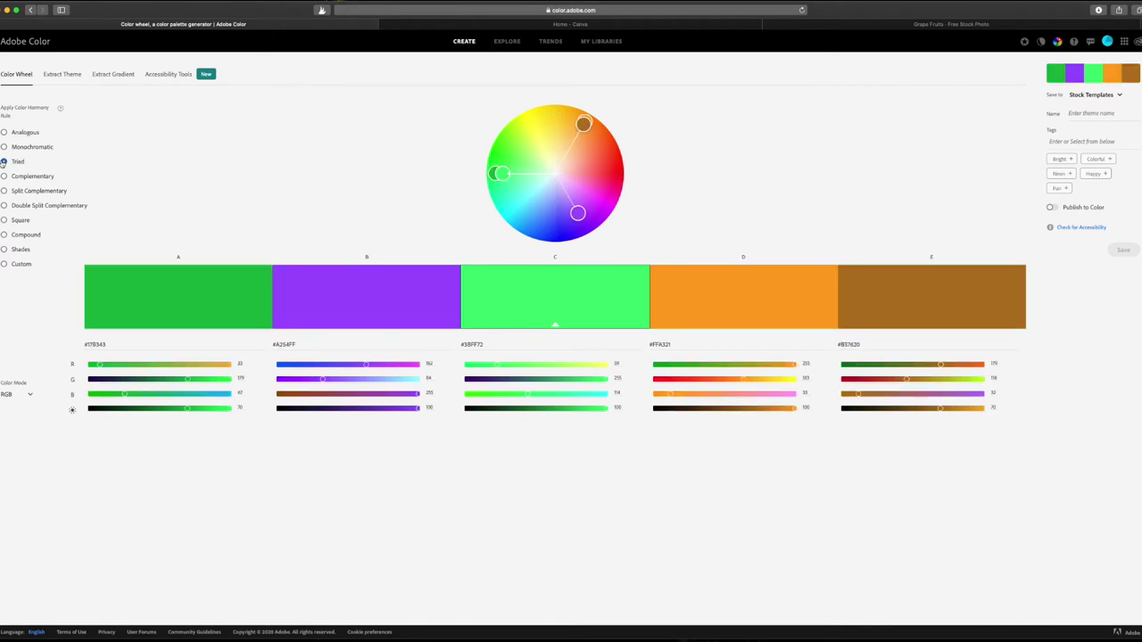
left_click(4, 220)
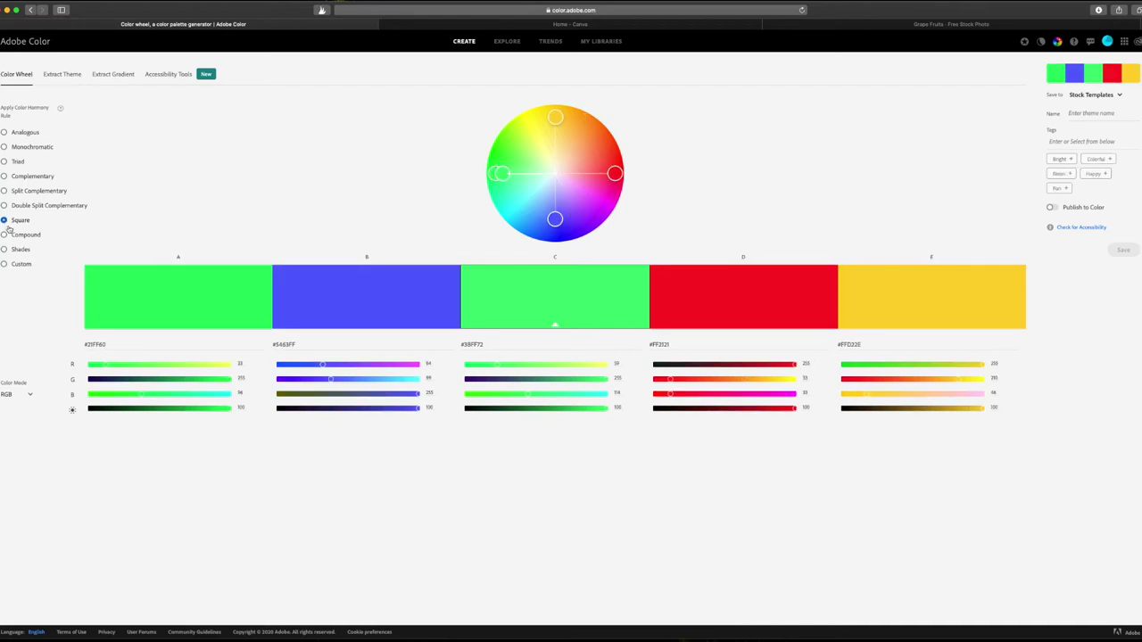
left_click(4, 235)
left_click(3, 235)
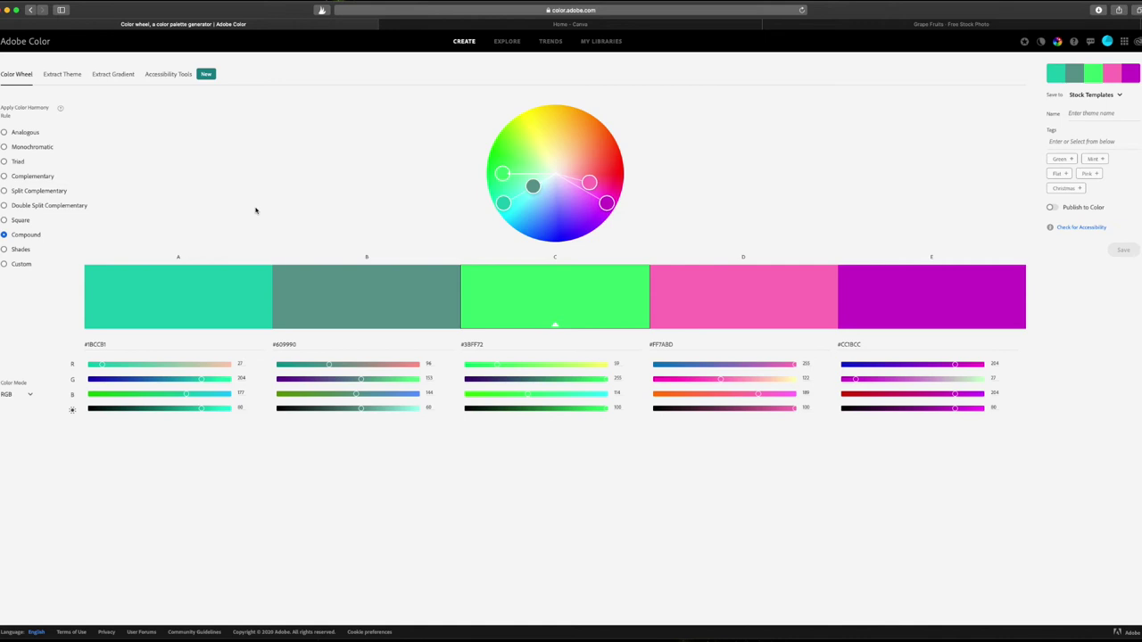
Switch to a Custom harmony and drag the wheel handles, turning swatch C blue and B green
left_click(14, 264)
mouse_move(533, 185)
left_mouse_down()
mouse_move(550, 152)
mouse_move(537, 182)
mouse_move(516, 185)
left_mouse_up()
left_click_drag(589, 182, 578, 200)
left_click_drag(578, 200, 551, 216)
left_click_drag(549, 153, 522, 161)
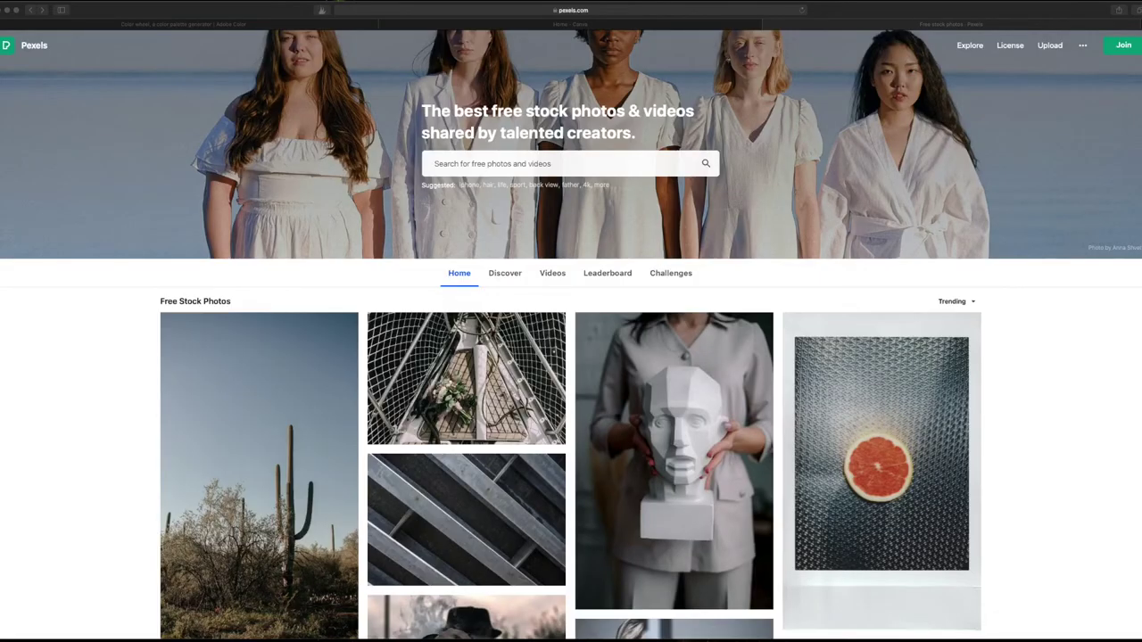
Search Pexels for 'fruit' photos and browse the results
left_click(1134, 377)
scroll(648, 173, "down", 1)
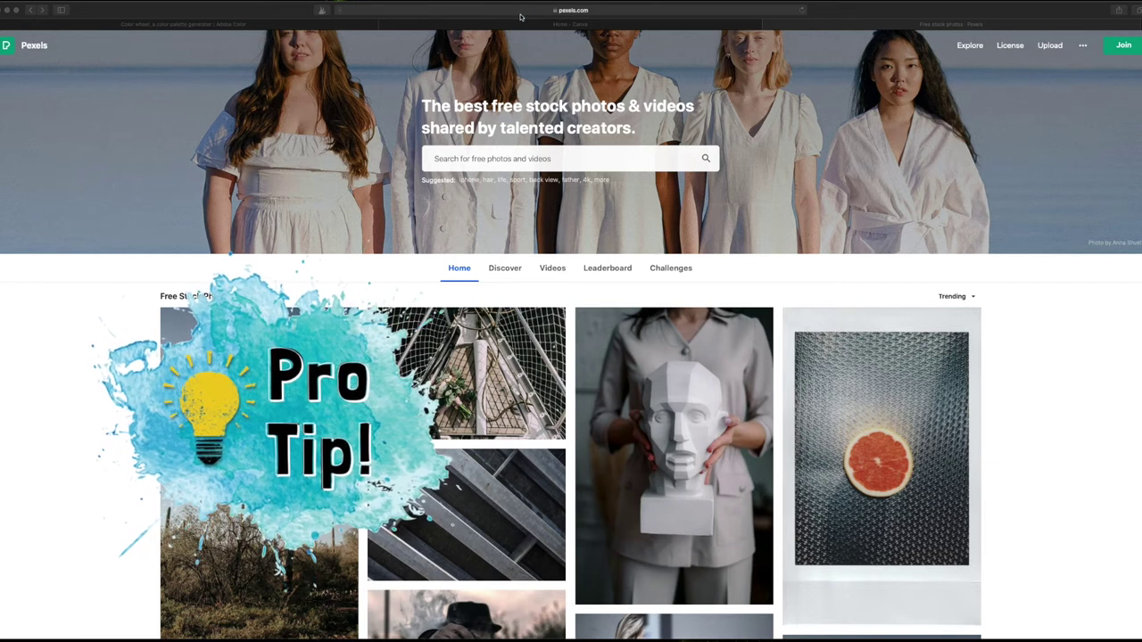
scroll(247, 39, "up", 1)
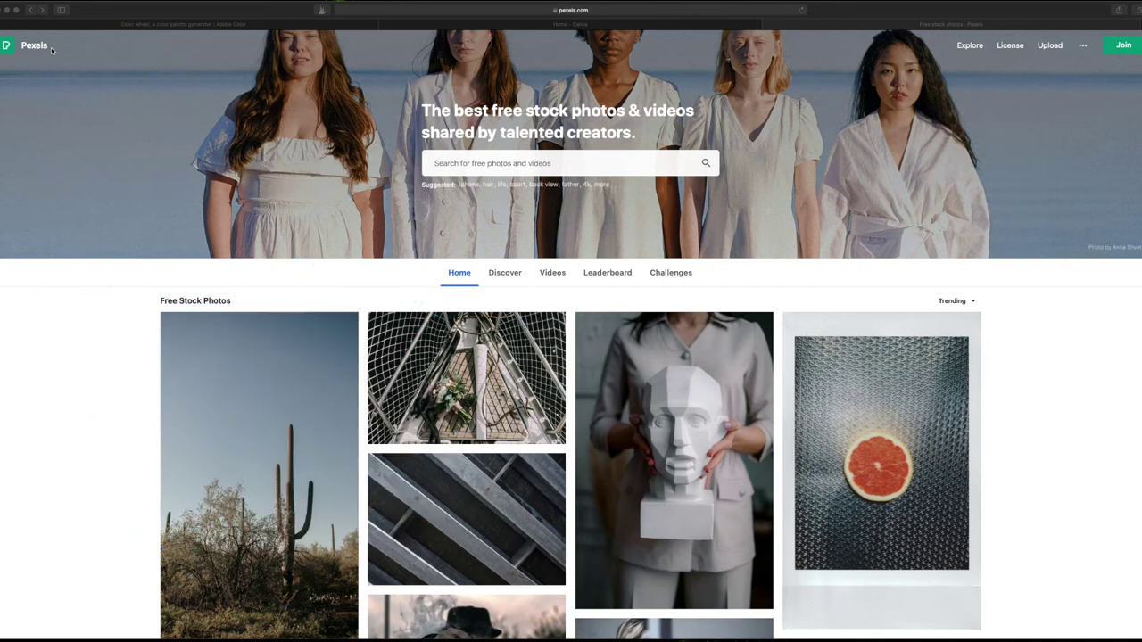
left_click(554, 166)
type("fruit")
key("Return")
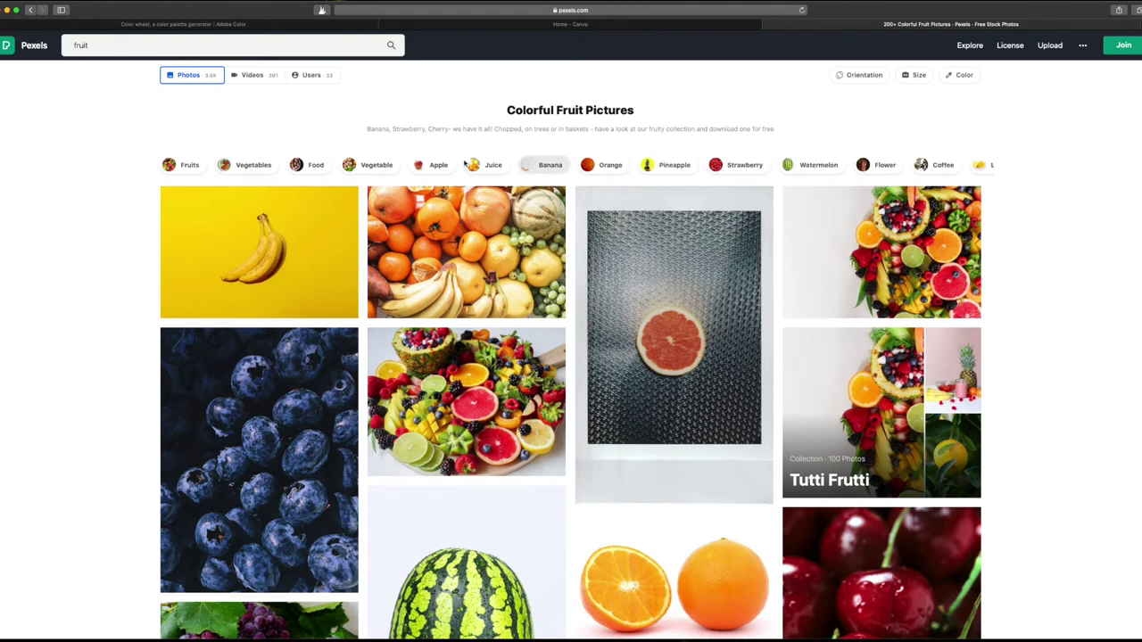
scroll(501, 277, "down", 2)
scroll(501, 277, "down", 5)
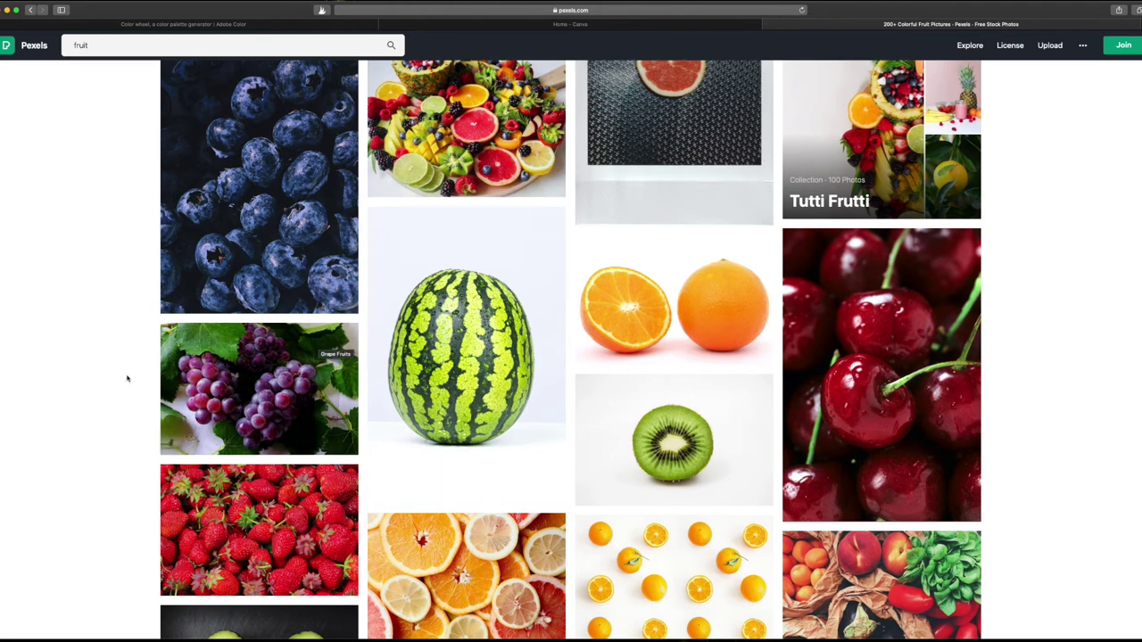
scroll(192, 375, "up", 1)
Download the grape photo at the Large 1920 x 1279 size
left_click(191, 374)
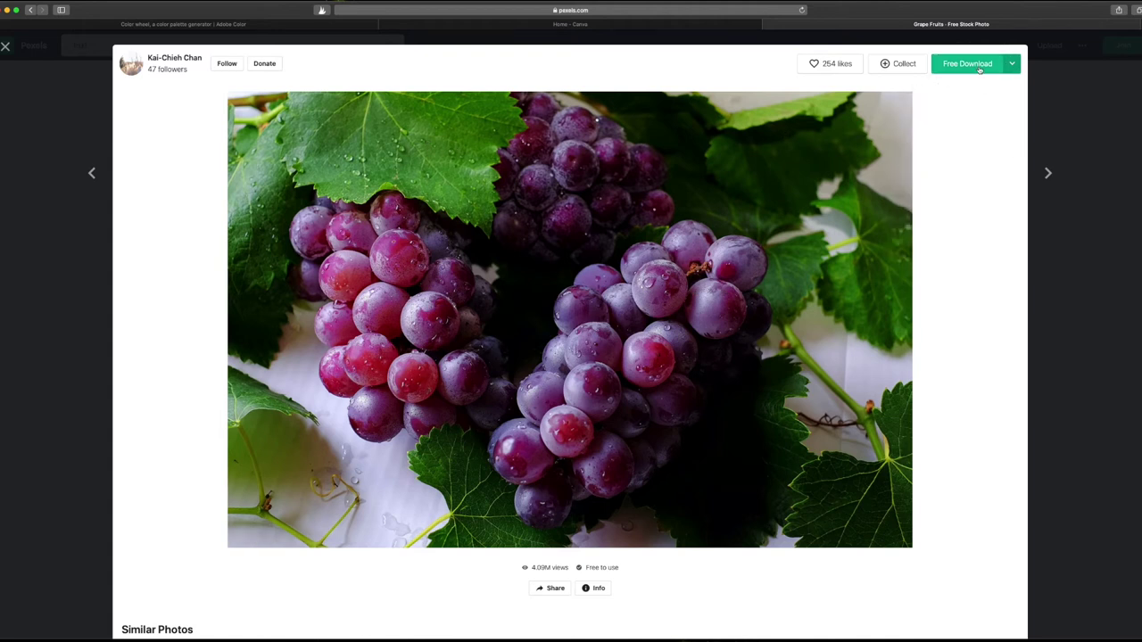
left_click(1010, 65)
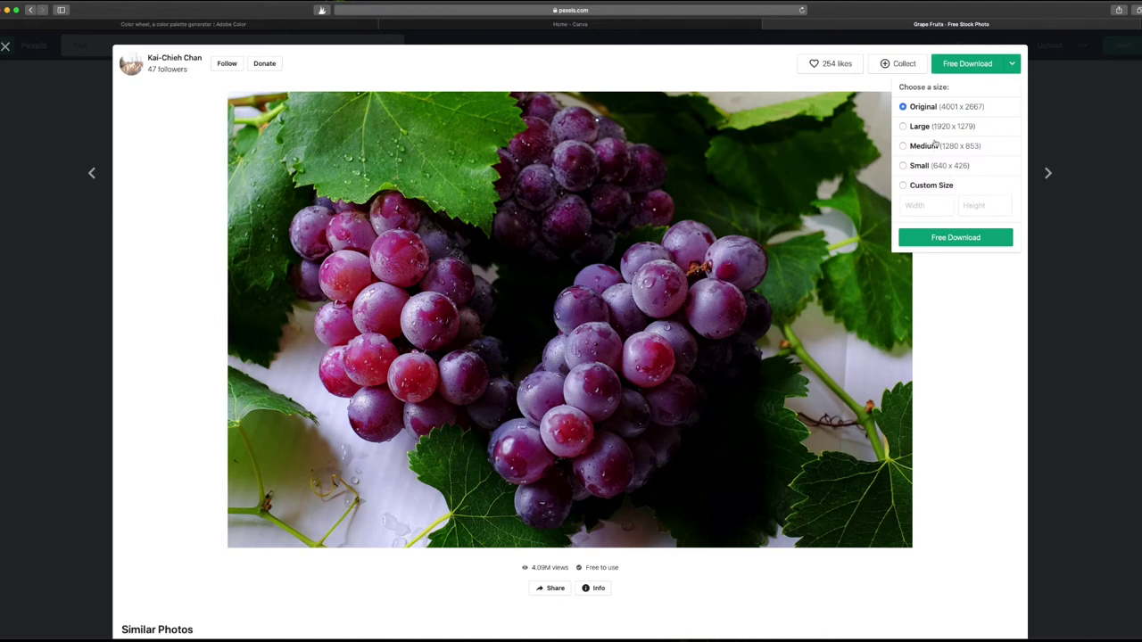
left_click(903, 126)
left_click(941, 239)
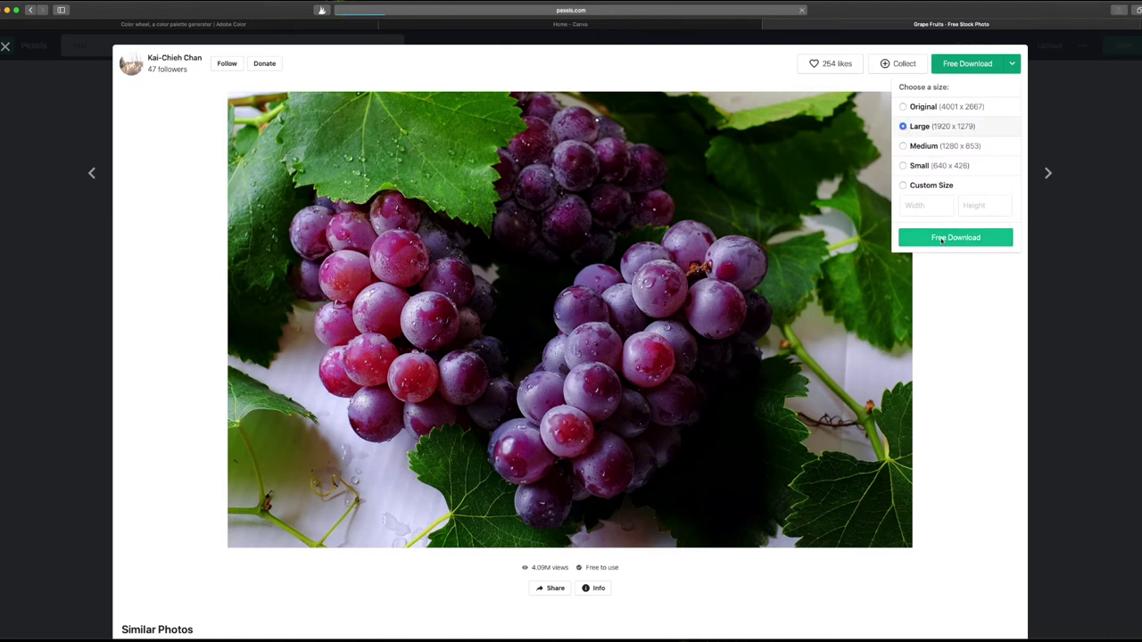
left_click(202, 25)
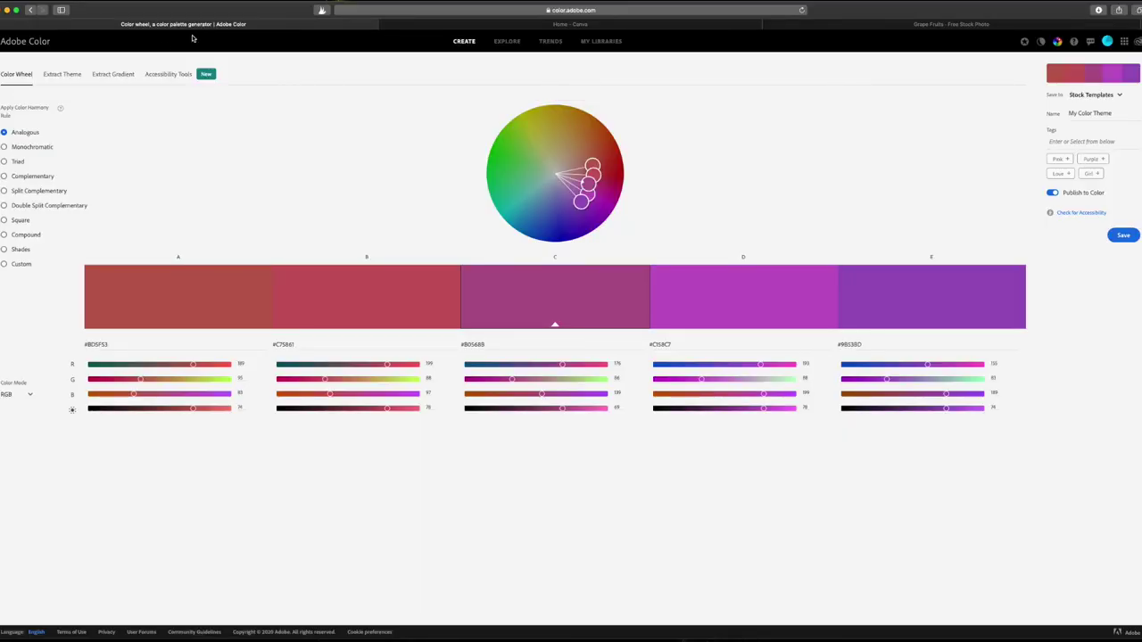
Load the grape photo from the Downloads folder into Extract Theme
left_click(72, 86)
left_click(57, 76)
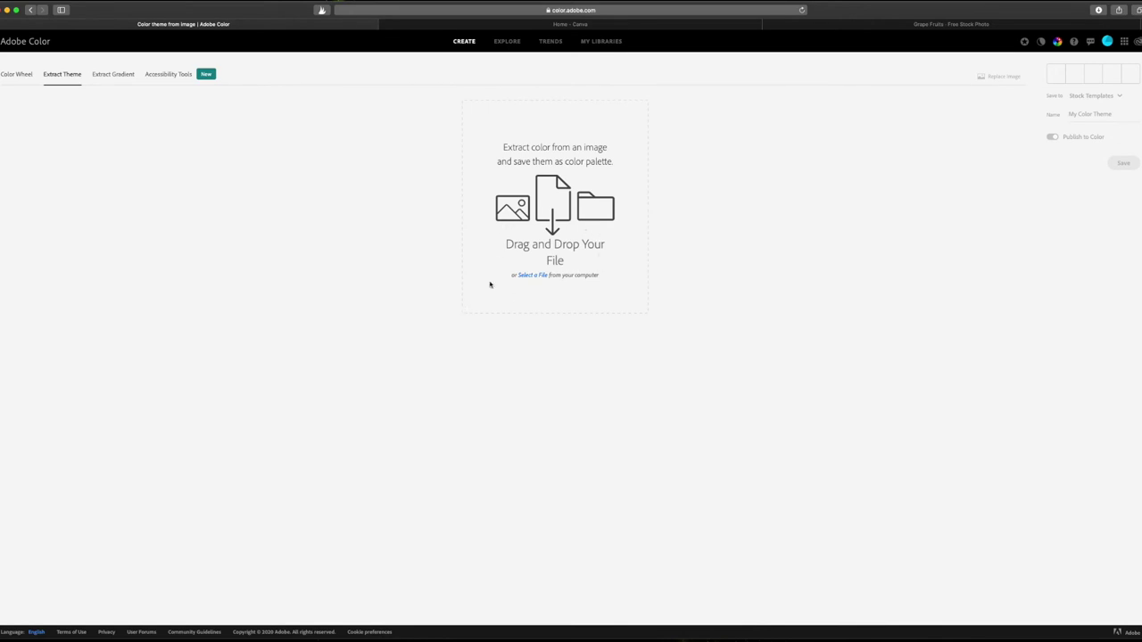
left_click(530, 276)
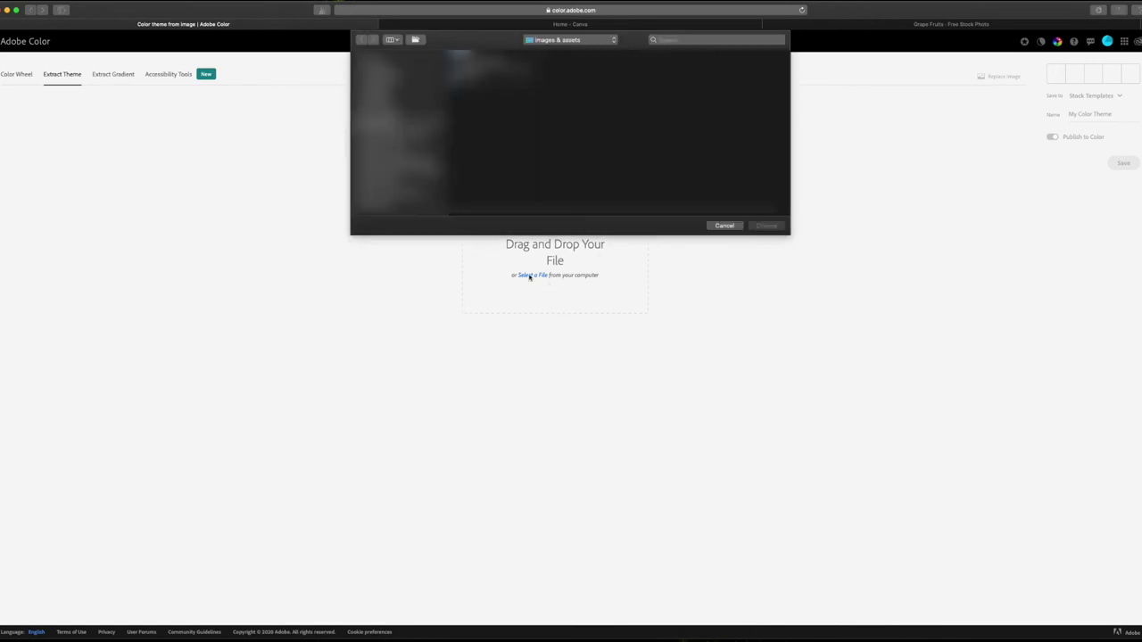
key("super+alt+l")
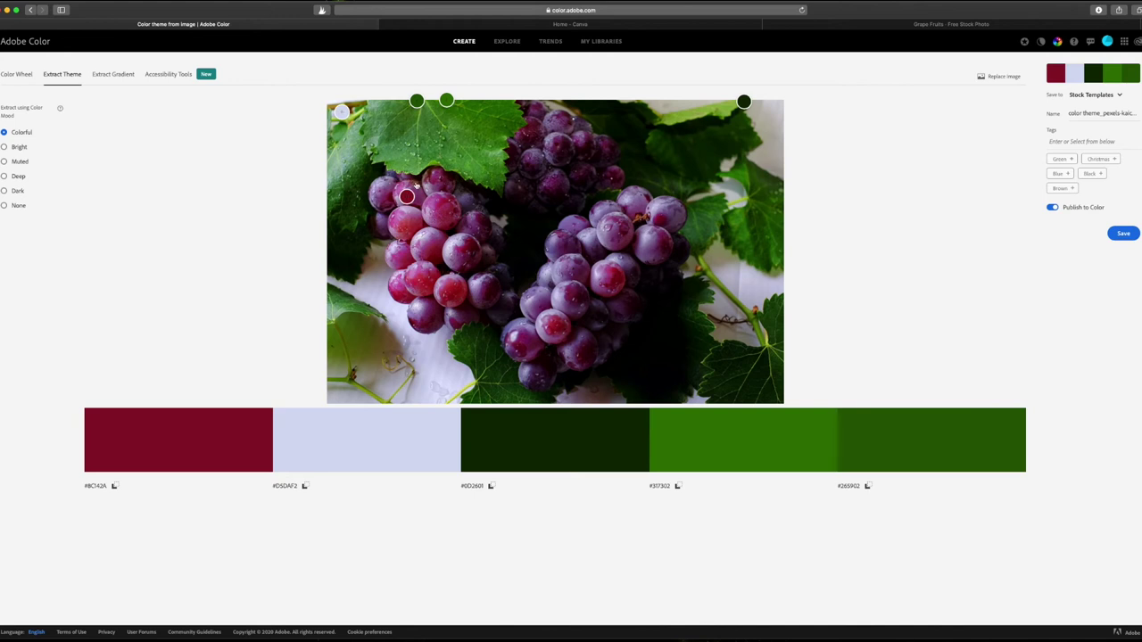
Sample a grape to make the second swatch #6F1B37 and copy its hex code
left_click_drag(342, 113, 572, 291)
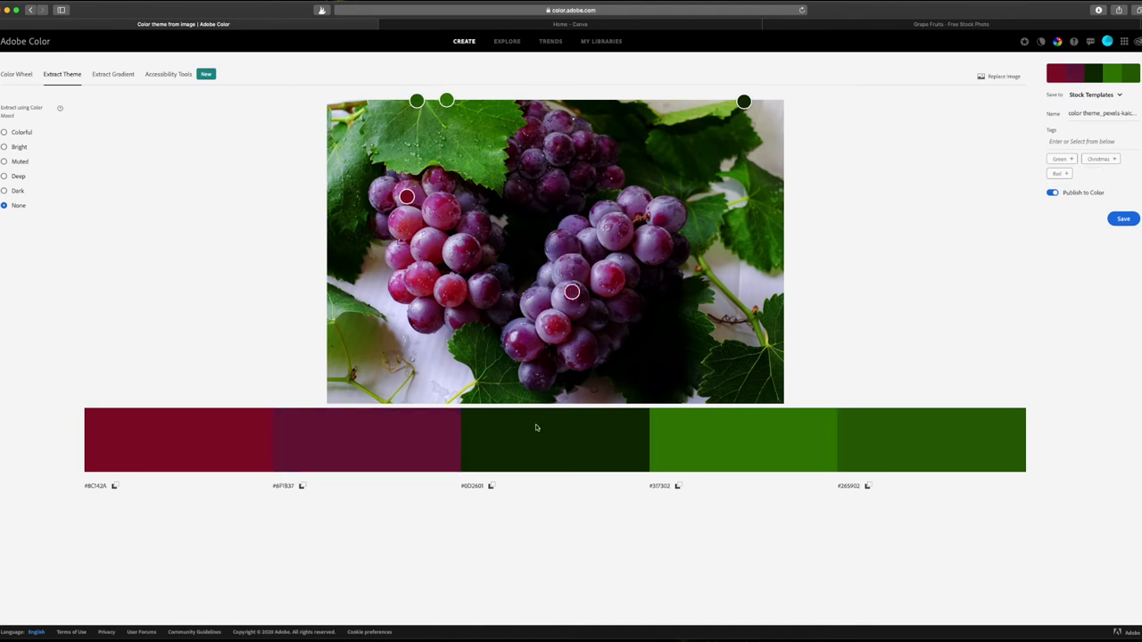
left_click(284, 487)
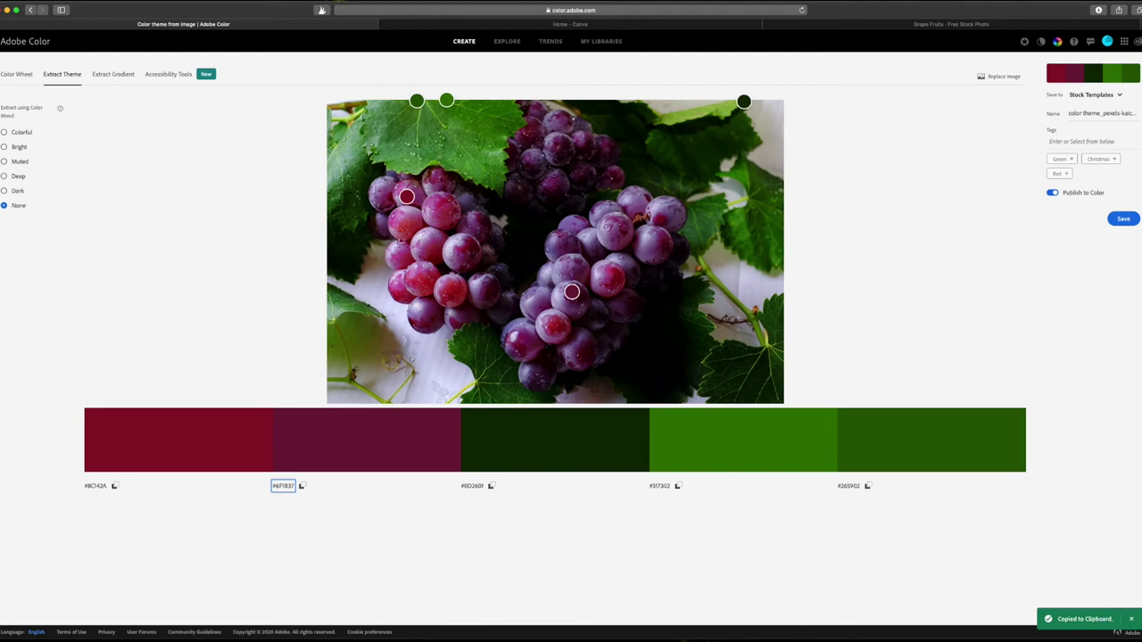
left_click(938, 284)
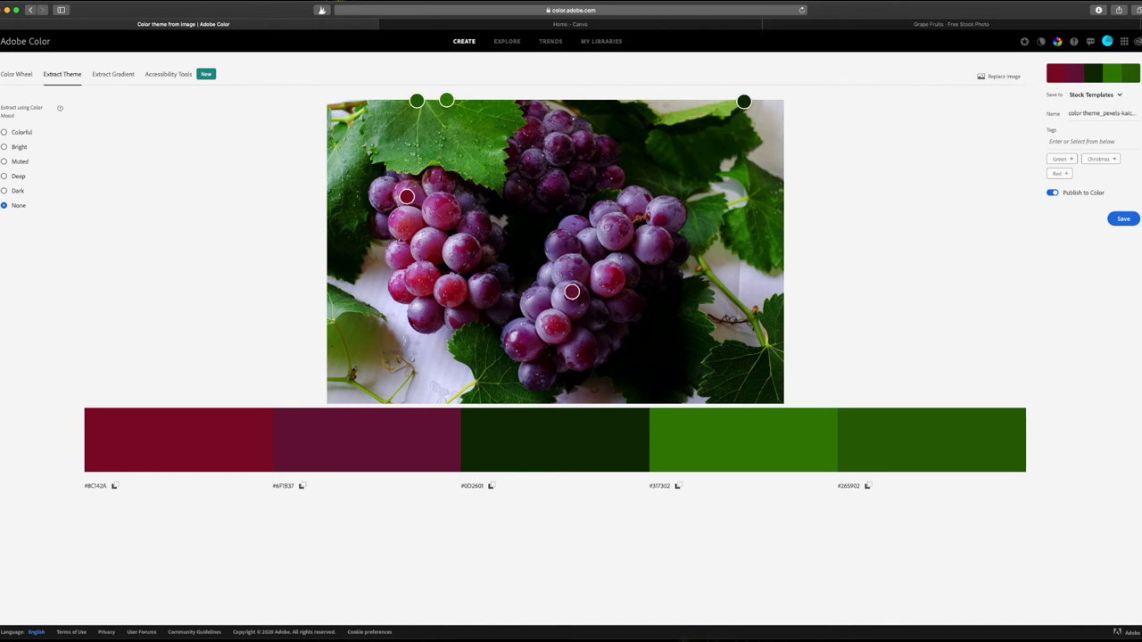
left_click(1108, 43)
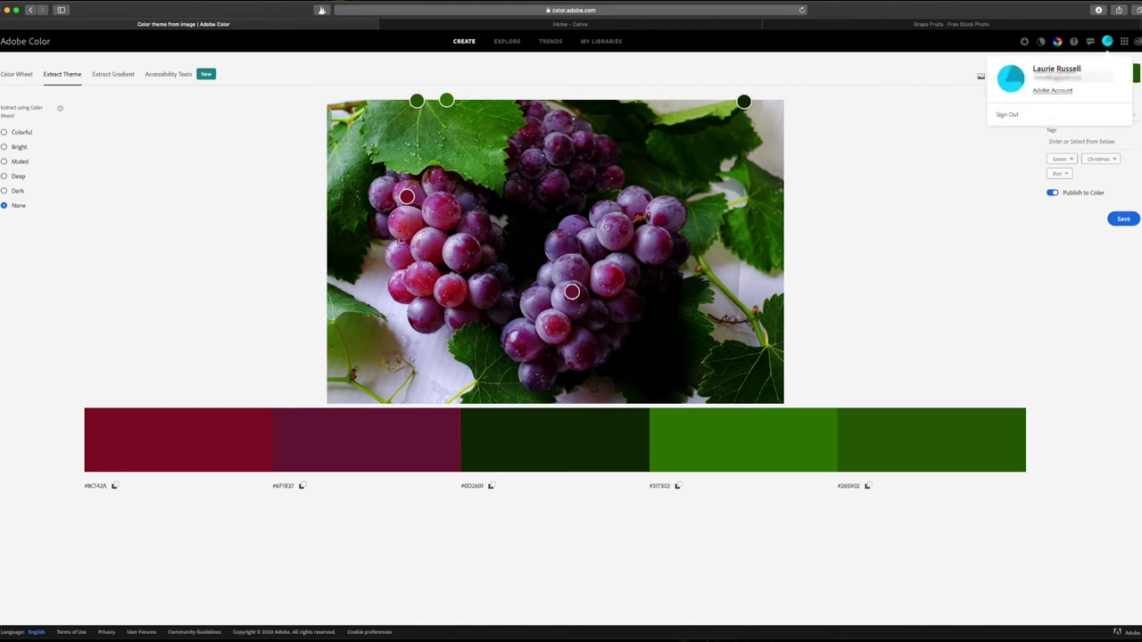
Name the theme 'grape color theme' and save it to Stock Templates
left_click(1029, 134)
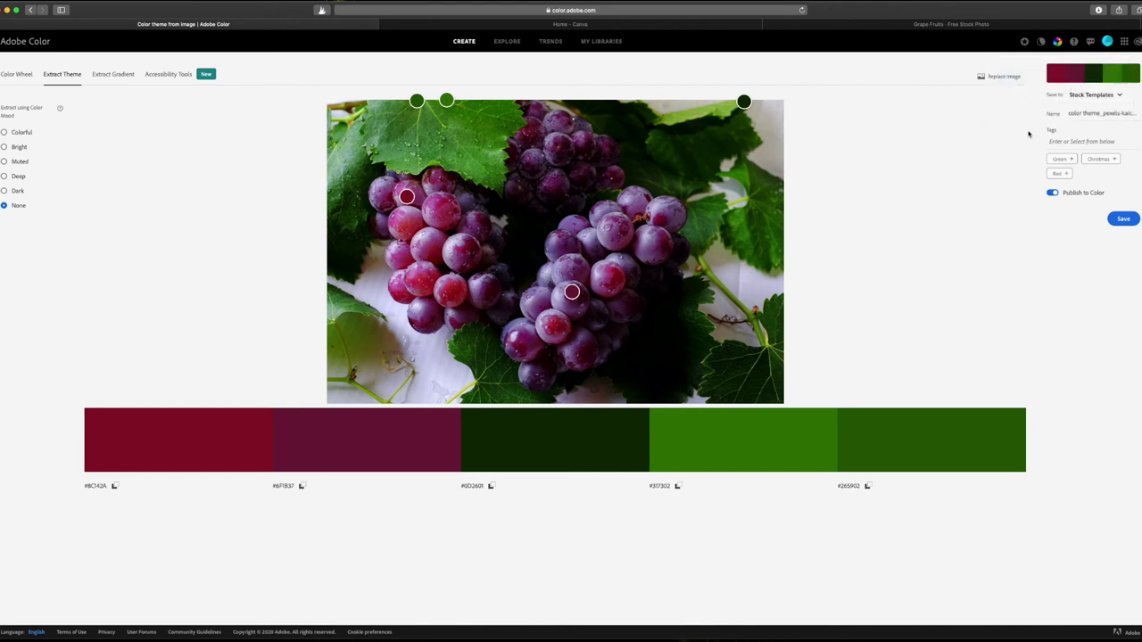
left_click(1097, 114)
key("super+a")
key("BackSpace")
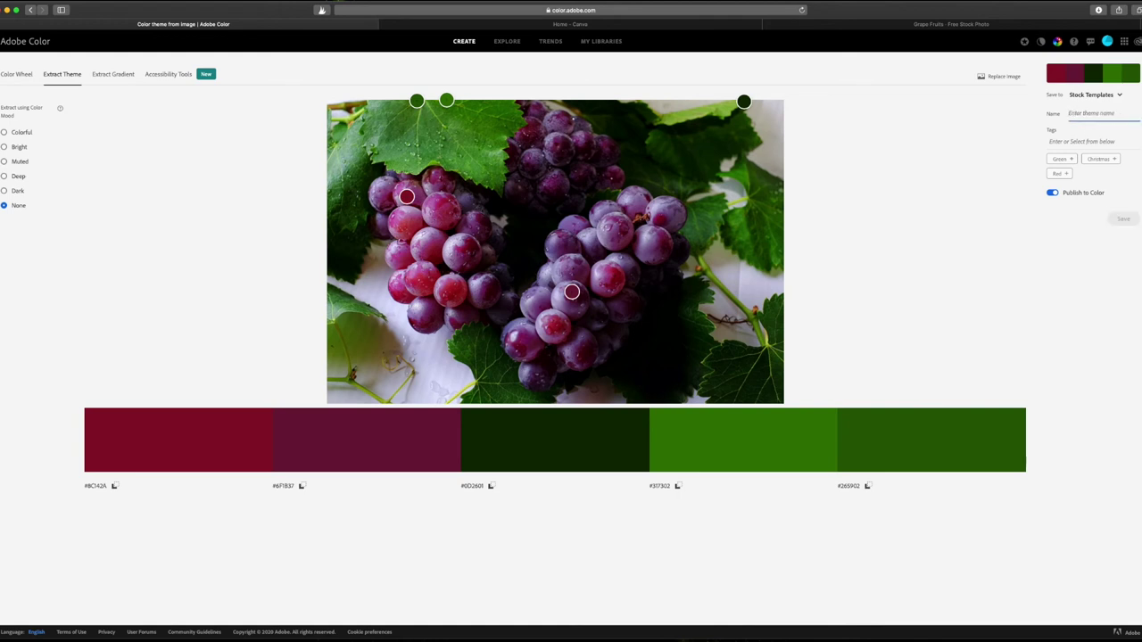
type("grape color theme")
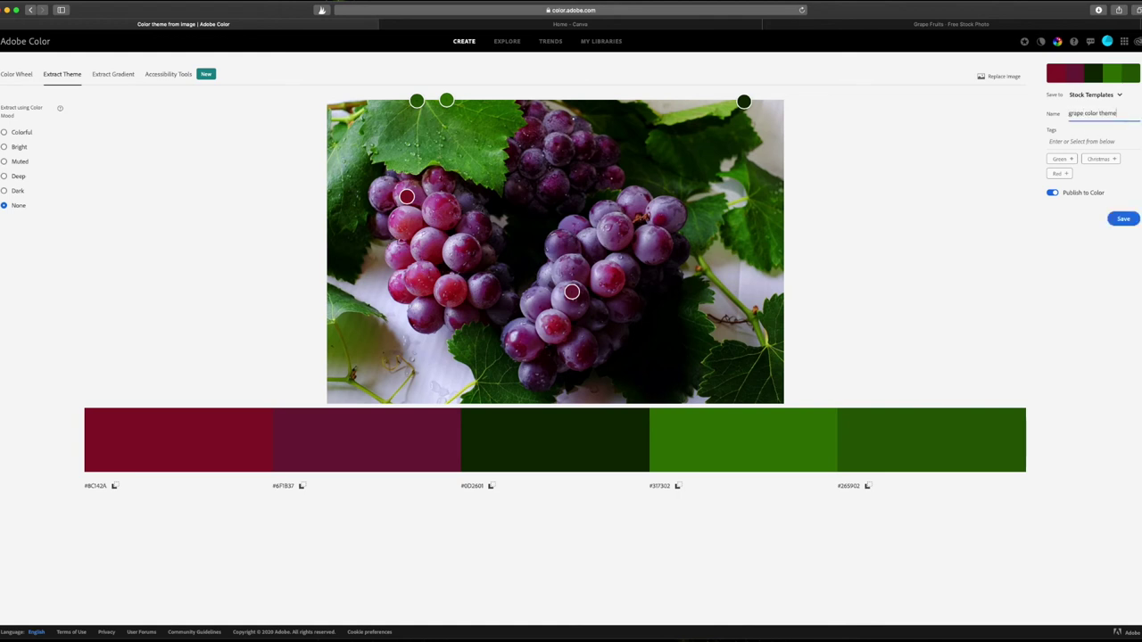
left_click(1123, 219)
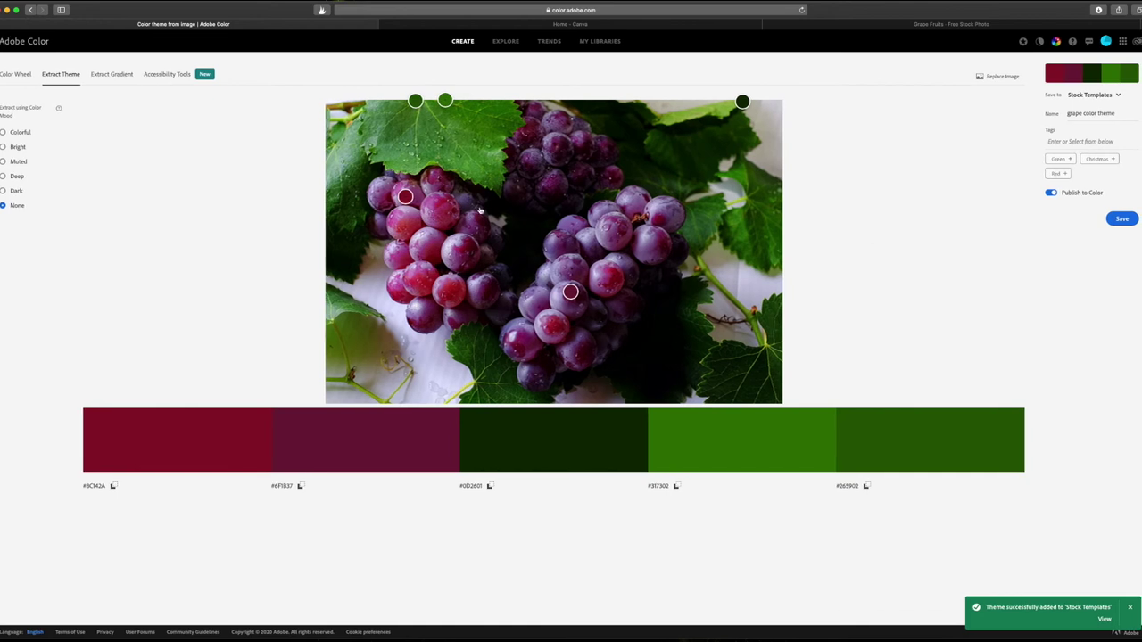
Compare the Colorful, Bright, Muted, Deep and Dark moods, then set the mood to None
mouse_move(71, 110)
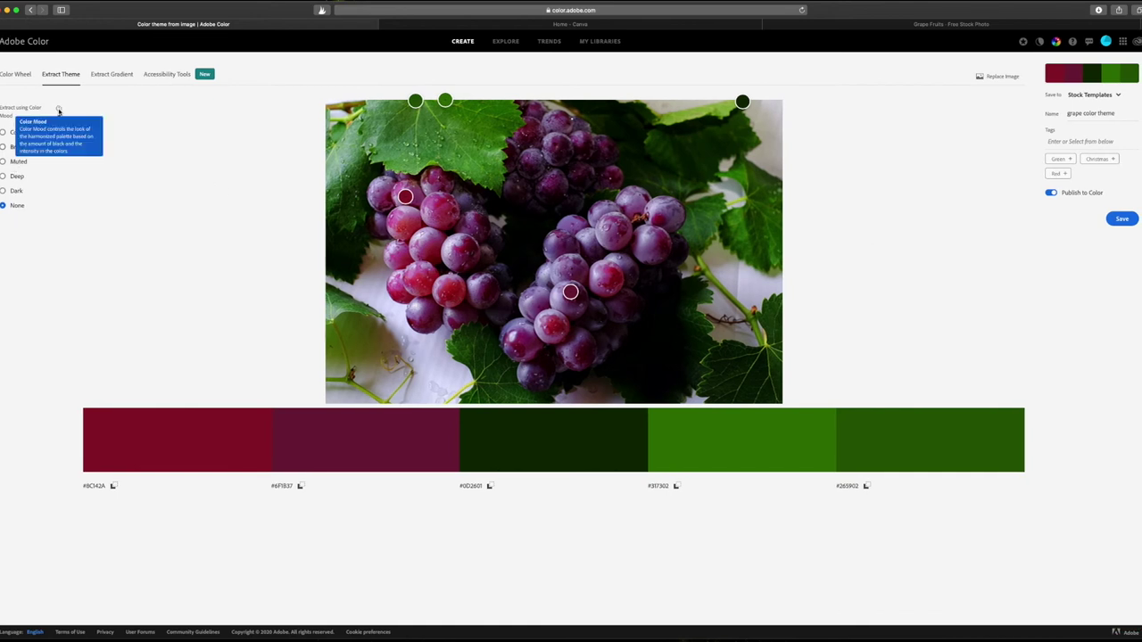
left_click(3, 131)
left_click(2, 146)
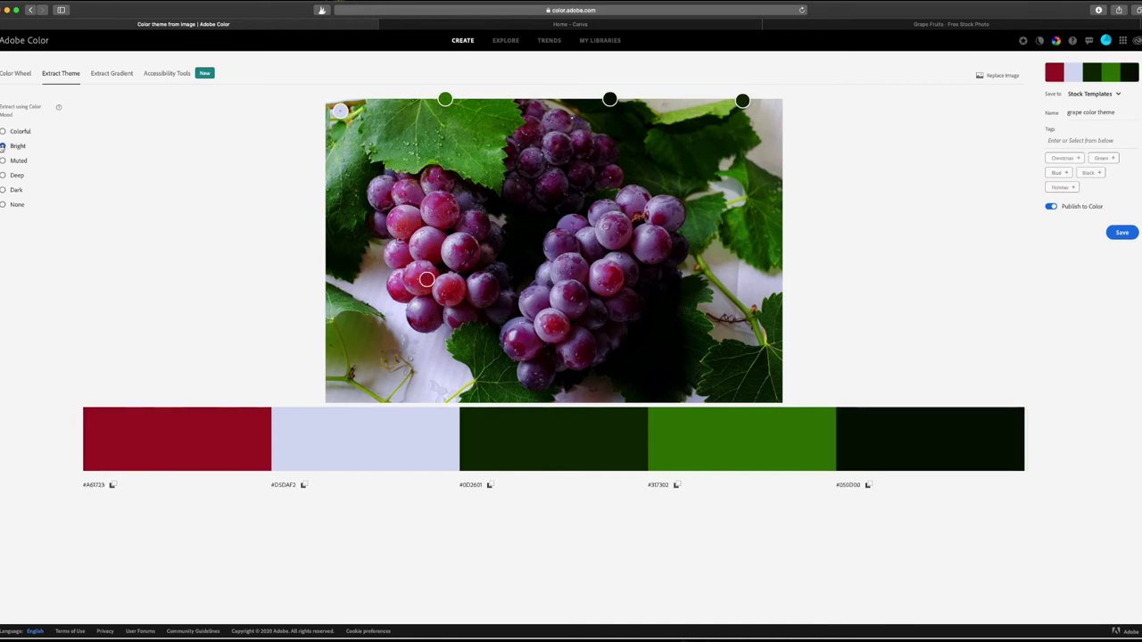
left_click(3, 162)
left_click(4, 177)
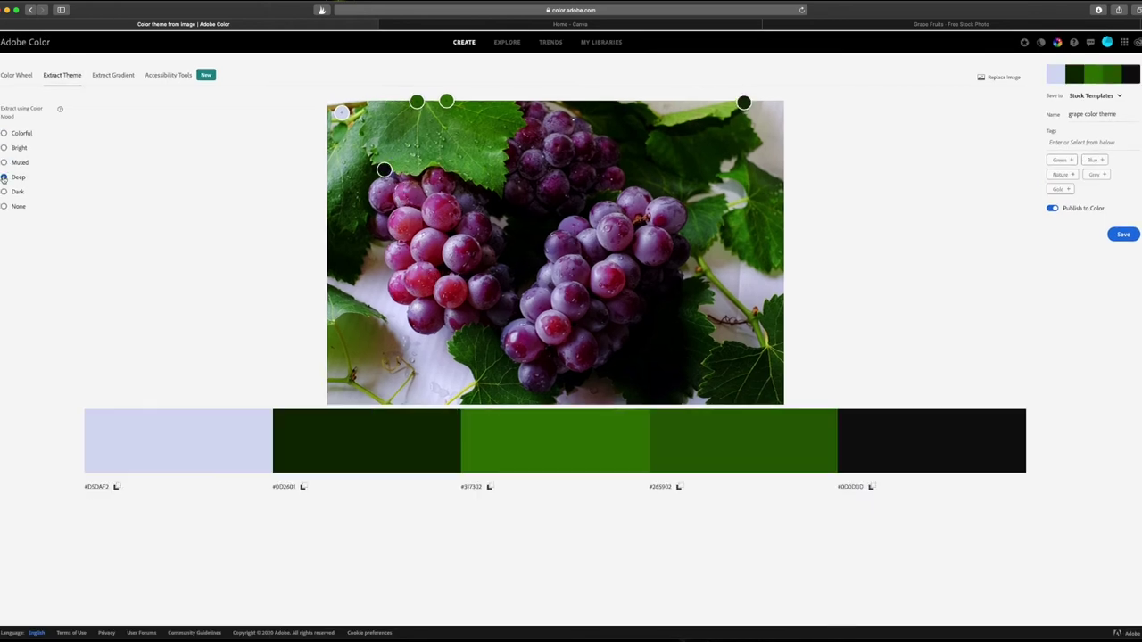
left_click(4, 191)
left_click(4, 206)
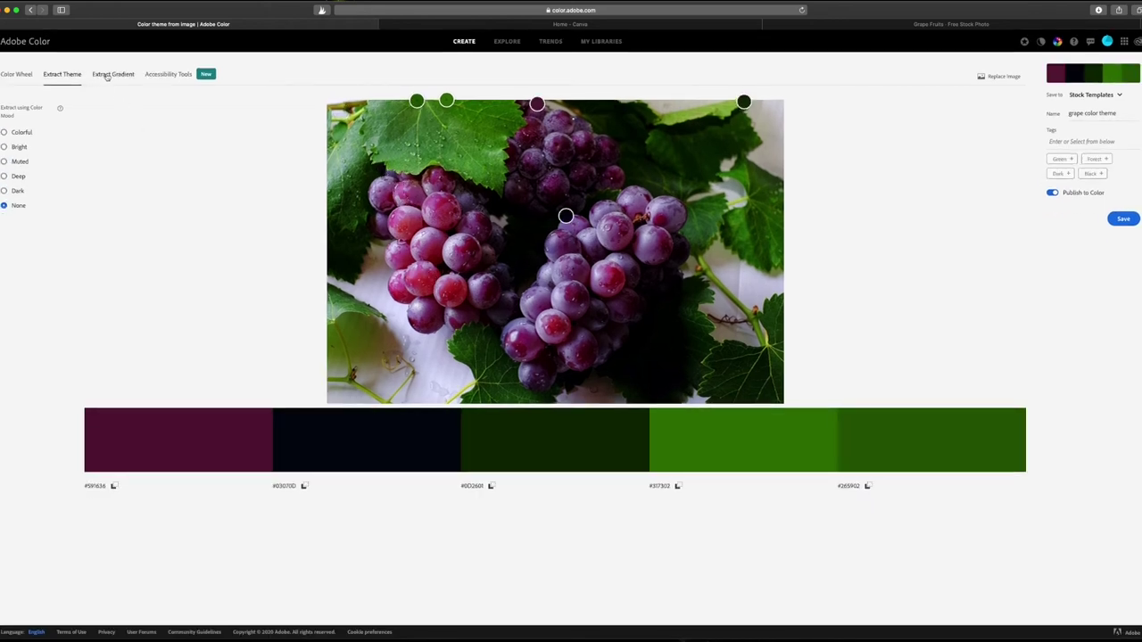
left_click(110, 77)
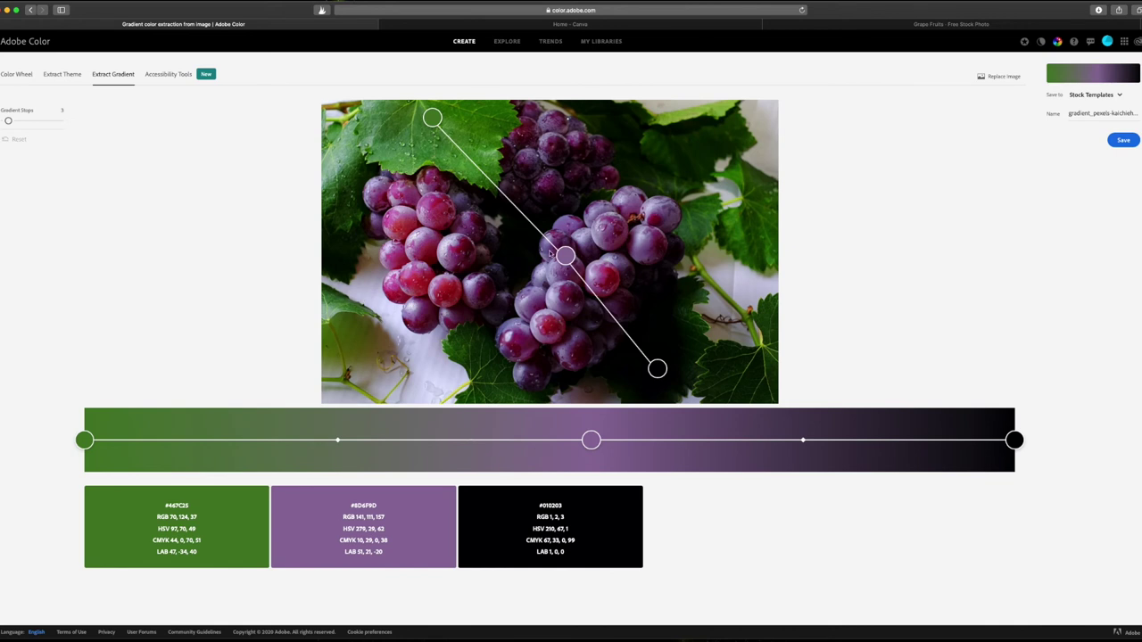
Drag the gradient from the magenta grapes (#A95192) through purple (#8D6F9D) to the near-black grapes (#370722)
left_click_drag(433, 119, 471, 228)
left_click_drag(656, 368, 578, 363)
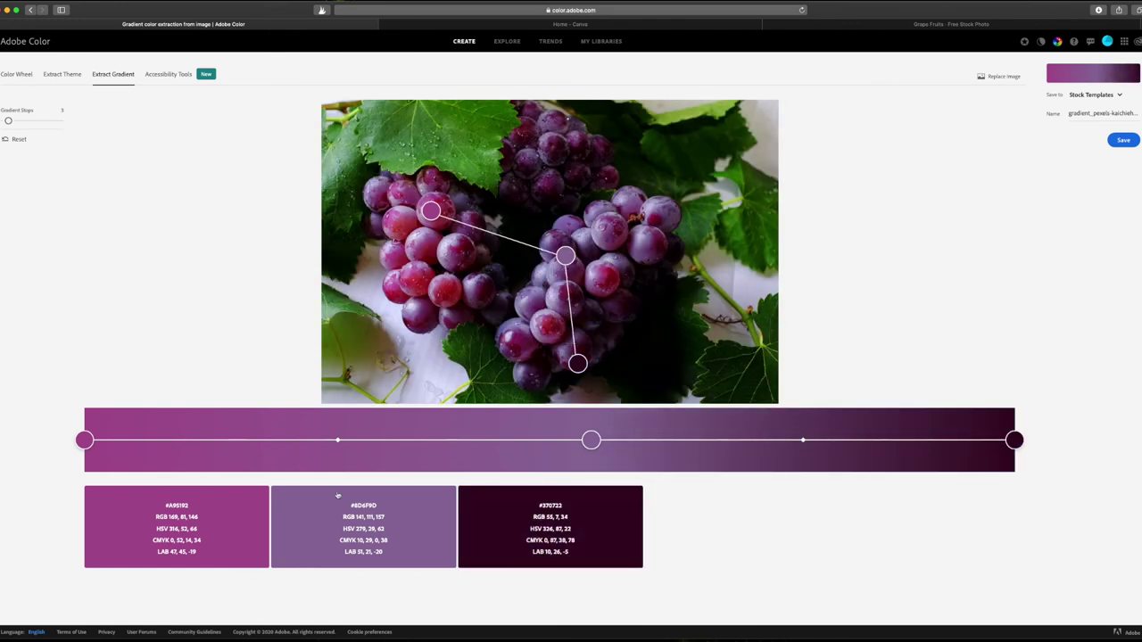
scroll(118, 229, "down", 1)
Clear the default gradient name and start typing 'grape gradient' in the Name field
triple_click(1080, 114)
key("BackSpace")
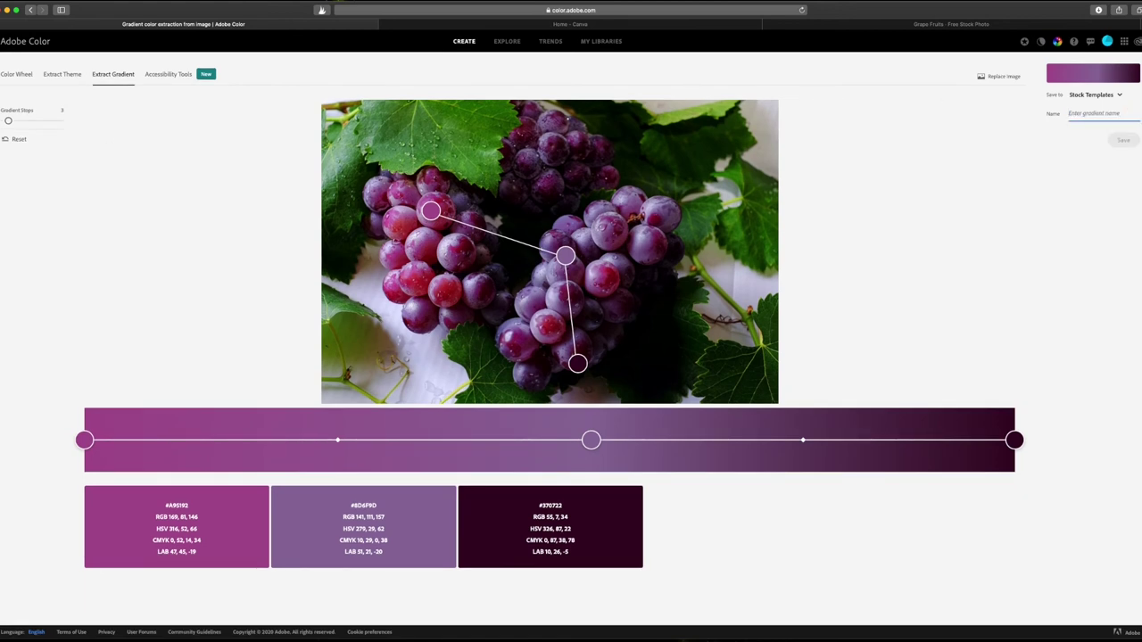
type("grape gradien")
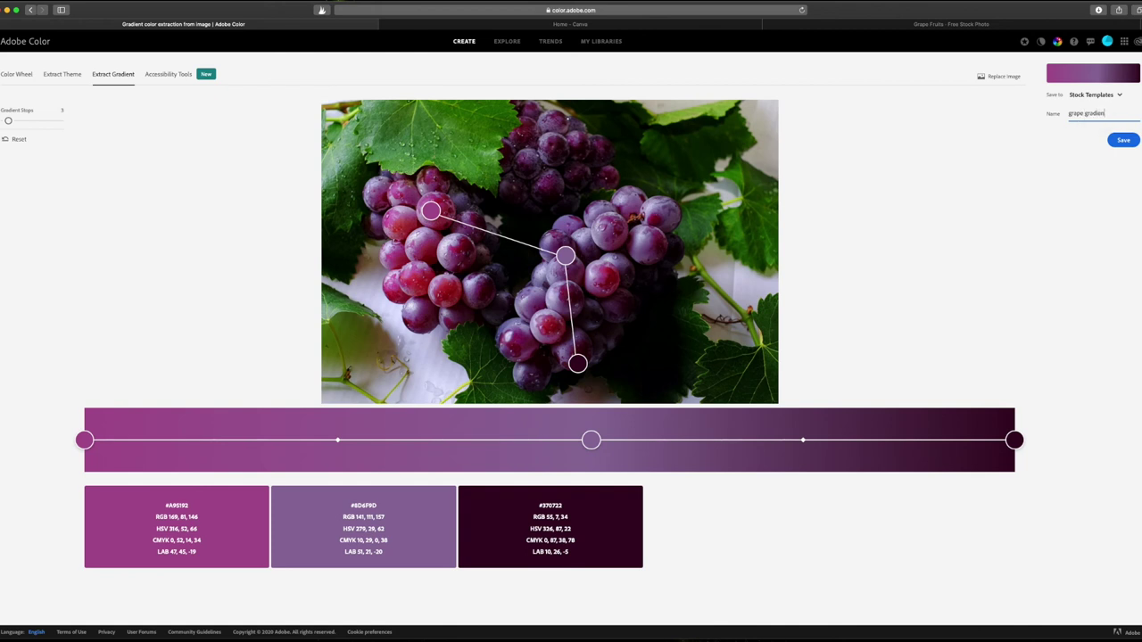